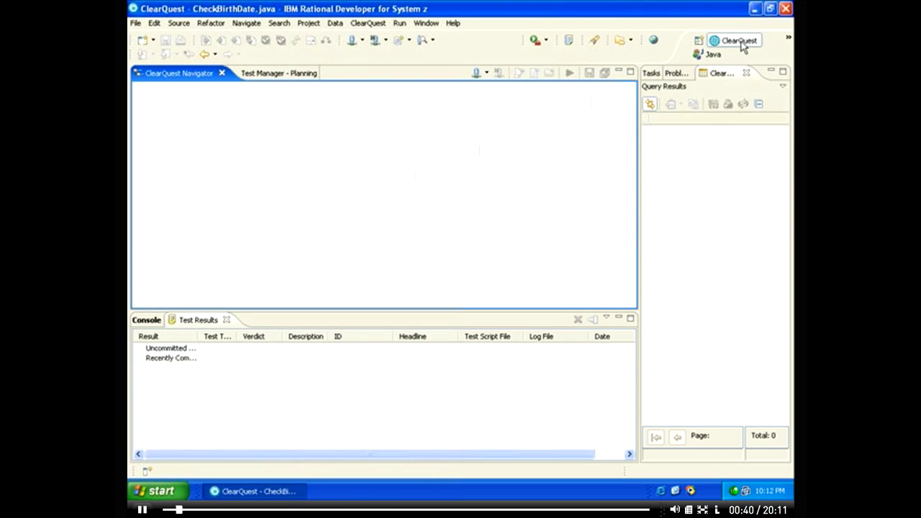
# Connect to the AUCT repository with the user connection and password, then select it.
pyautogui.click(487, 75)
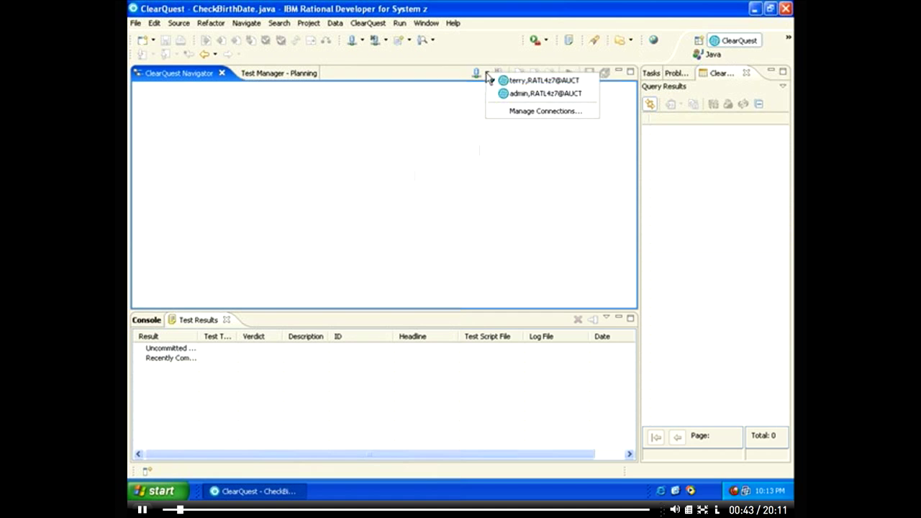
pyautogui.click(536, 84)
pyautogui.write('****')
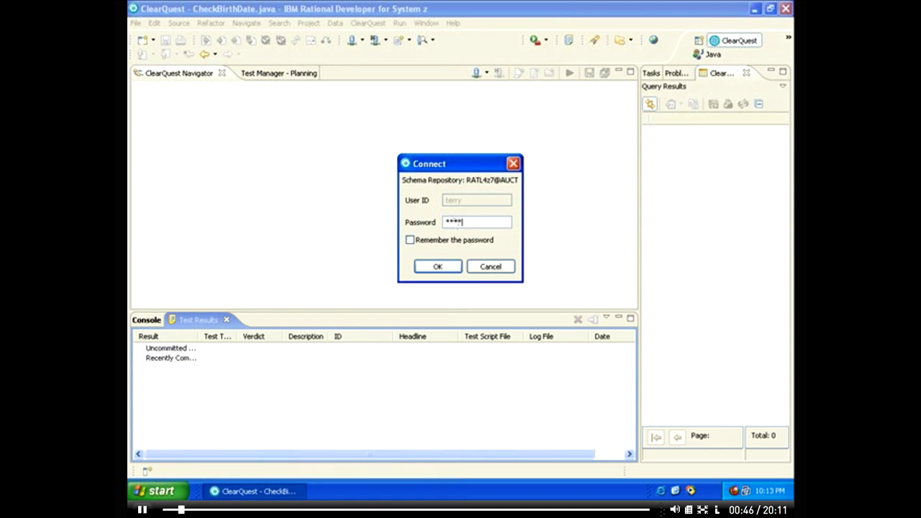
pyautogui.press('Return')
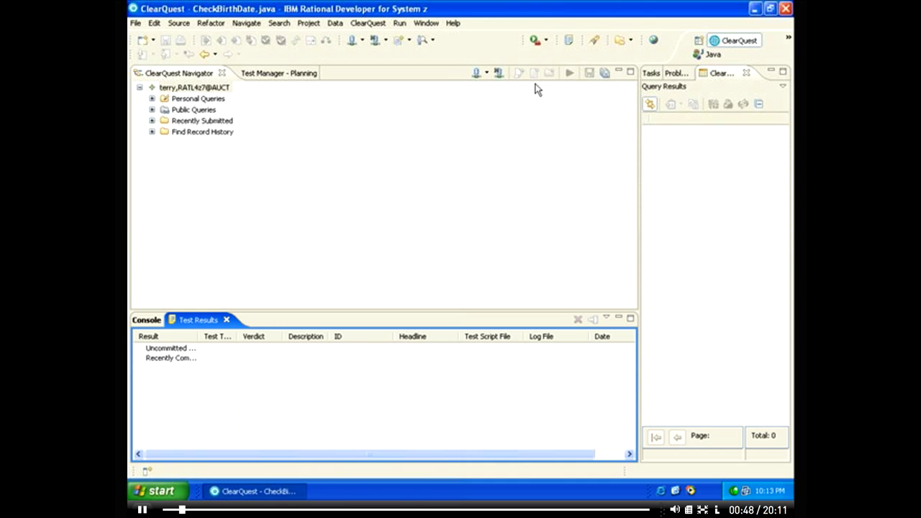
pyautogui.click(175, 88)
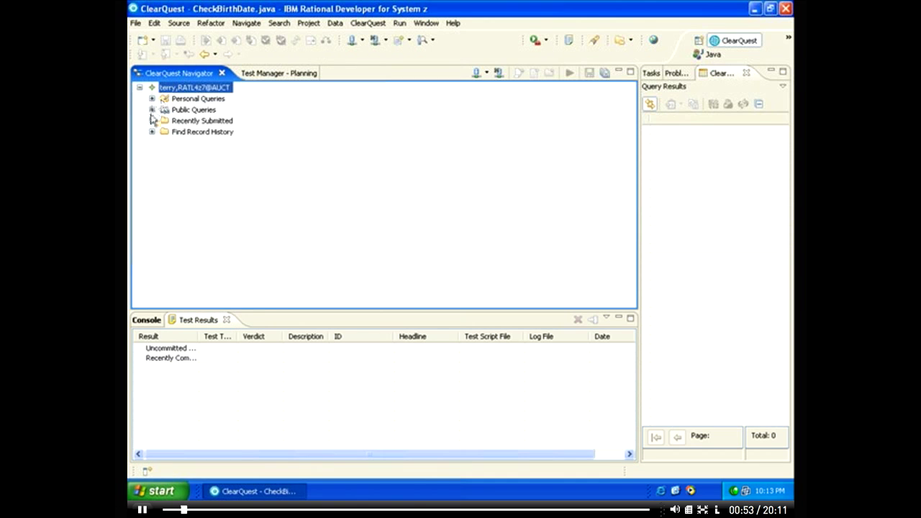
# Run the TM Charts Execution - Verdict Distribution chart for Auction, viewing it maximized then restored.
pyautogui.click(152, 110)
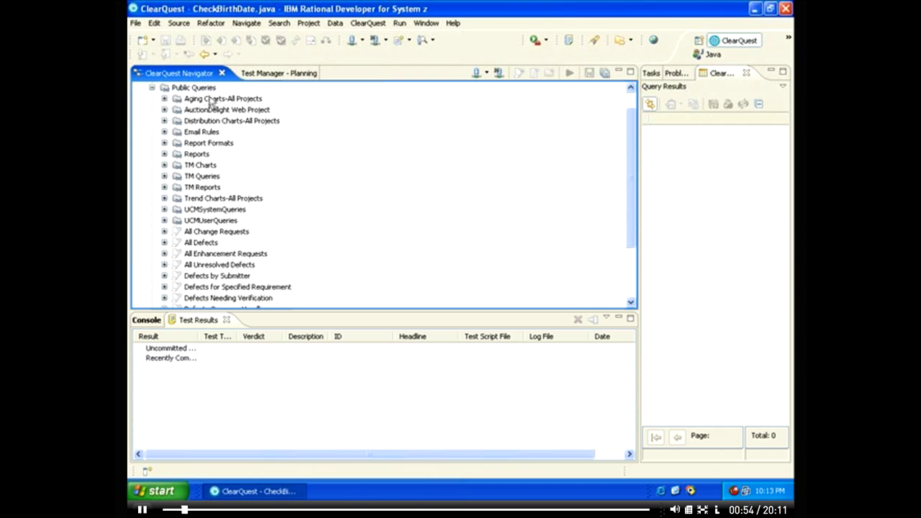
pyautogui.click(165, 166)
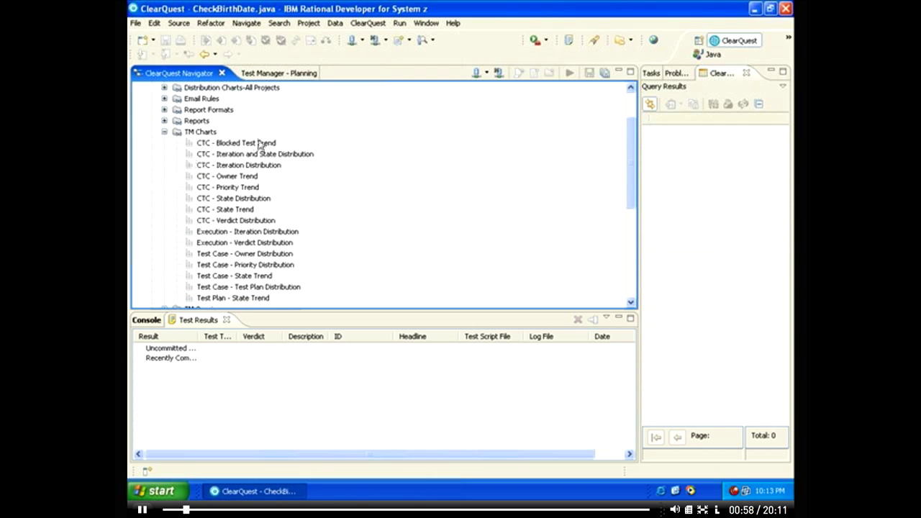
pyautogui.click(260, 246)
pyautogui.doubleClick(260, 246)
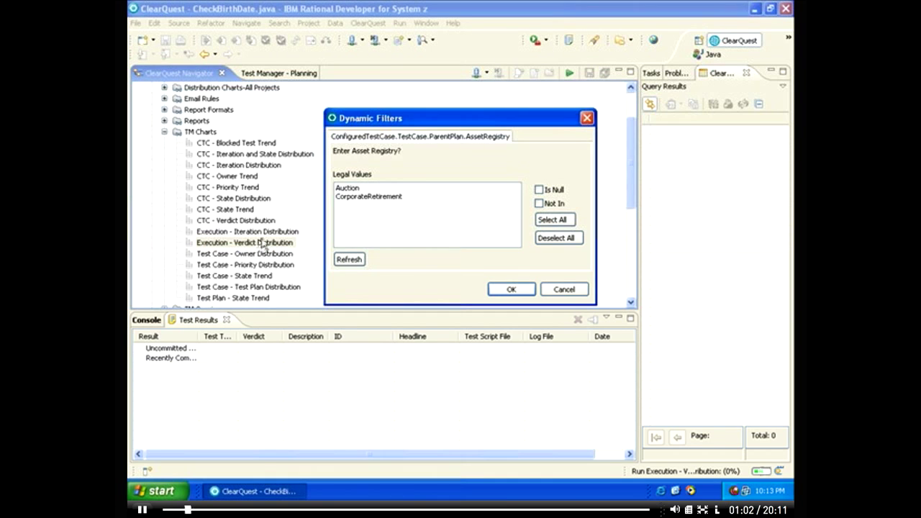
pyautogui.click(351, 188)
pyautogui.click(511, 288)
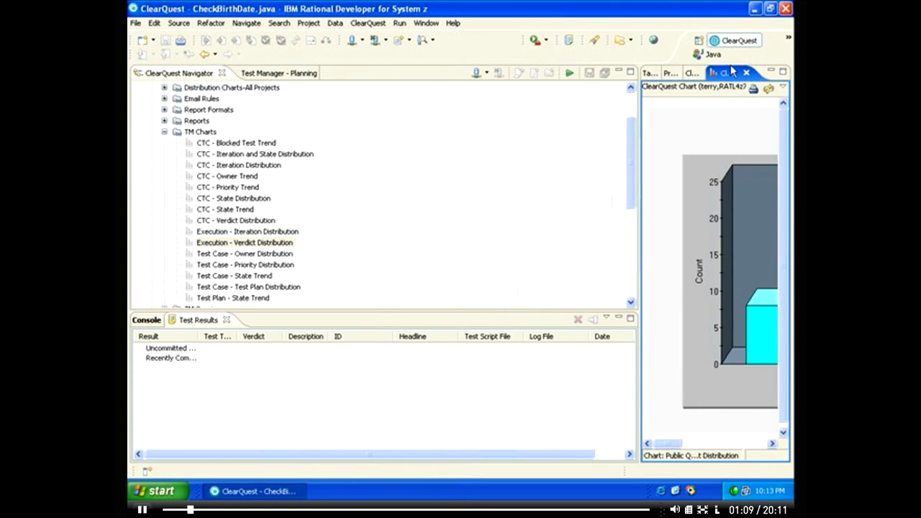
pyautogui.doubleClick(732, 72)
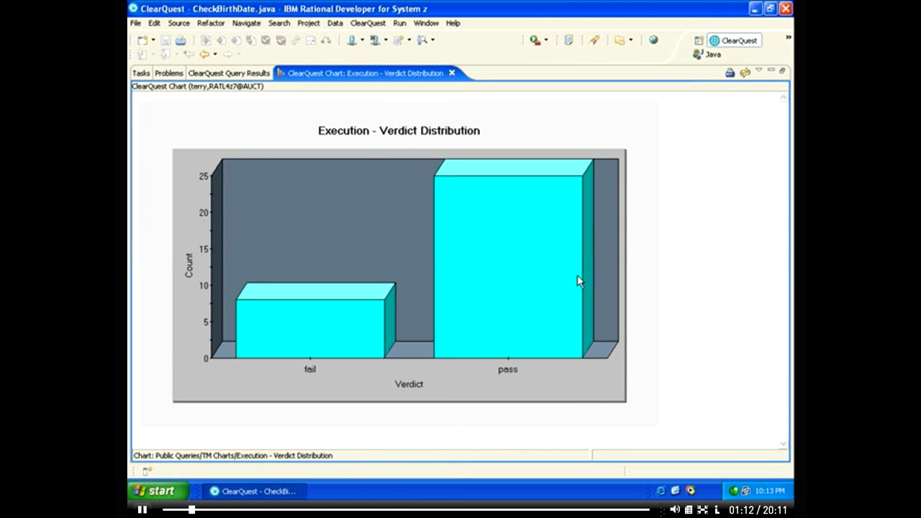
pyautogui.doubleClick(407, 75)
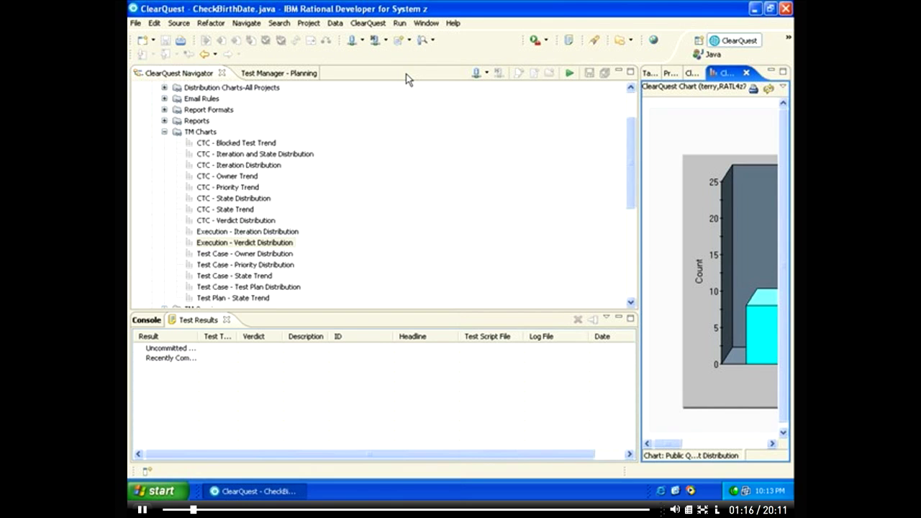
# Run TM Queries' Test Cases - By State for Auction and Draft, showing 16 records enlarged.
pyautogui.click(165, 133)
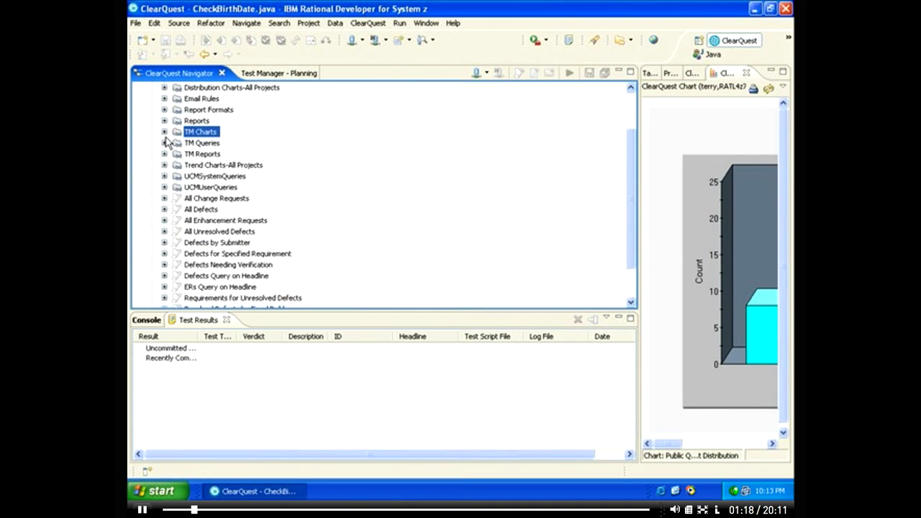
pyautogui.click(165, 142)
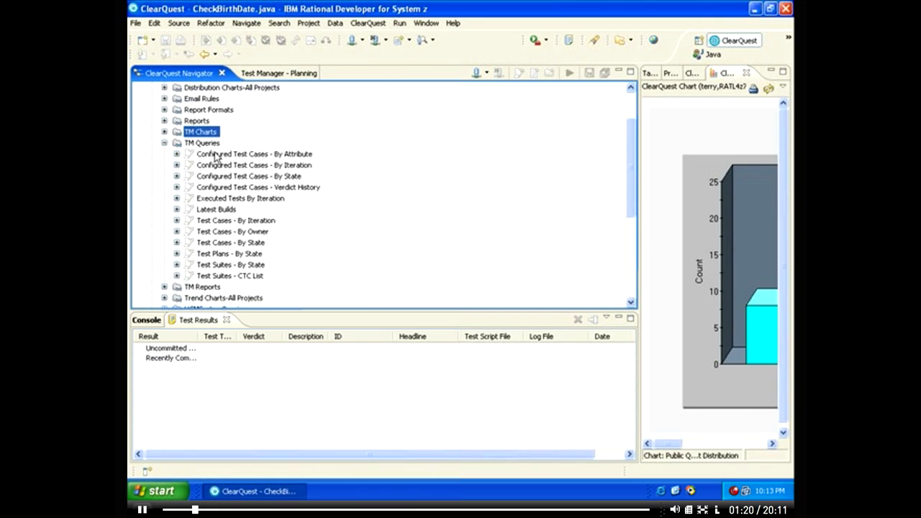
pyautogui.click(239, 243)
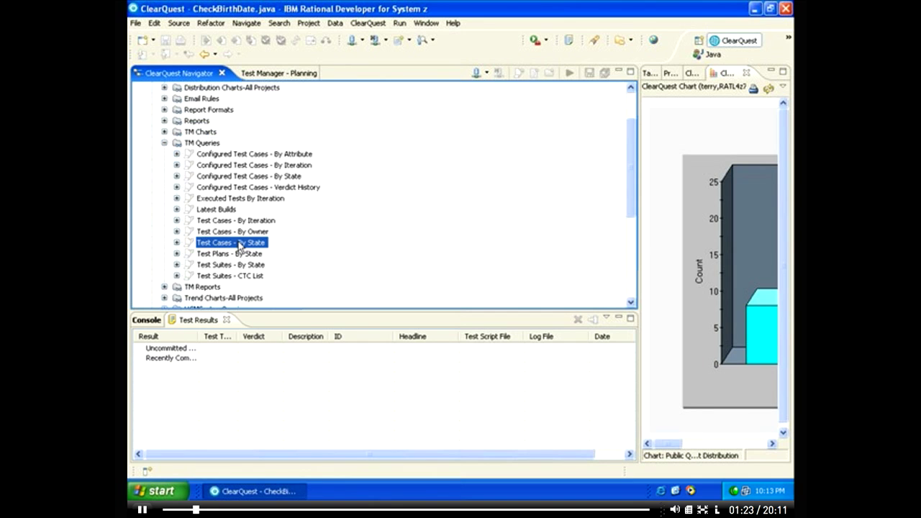
pyautogui.doubleClick(239, 243)
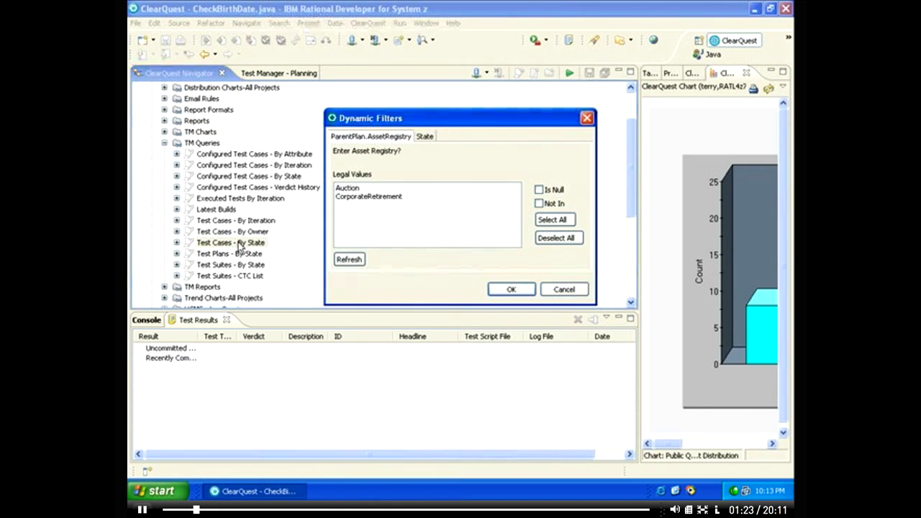
pyautogui.click(359, 188)
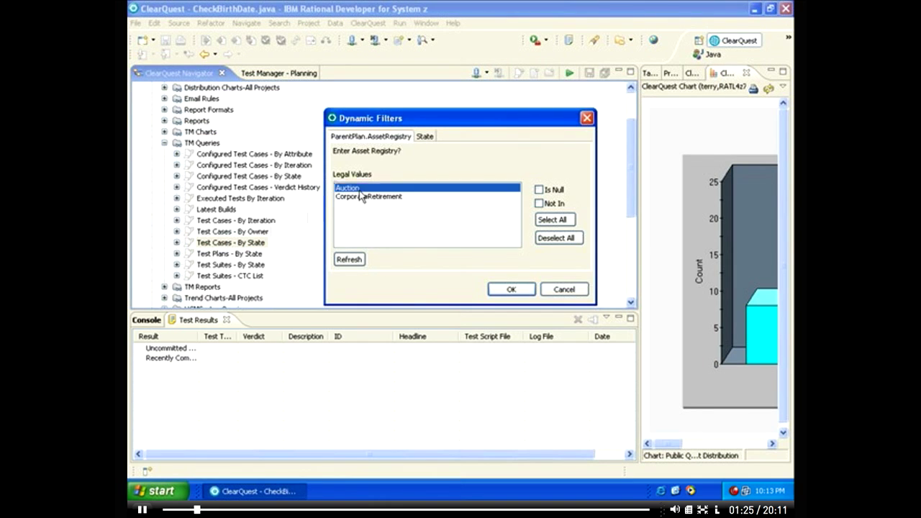
pyautogui.click(426, 137)
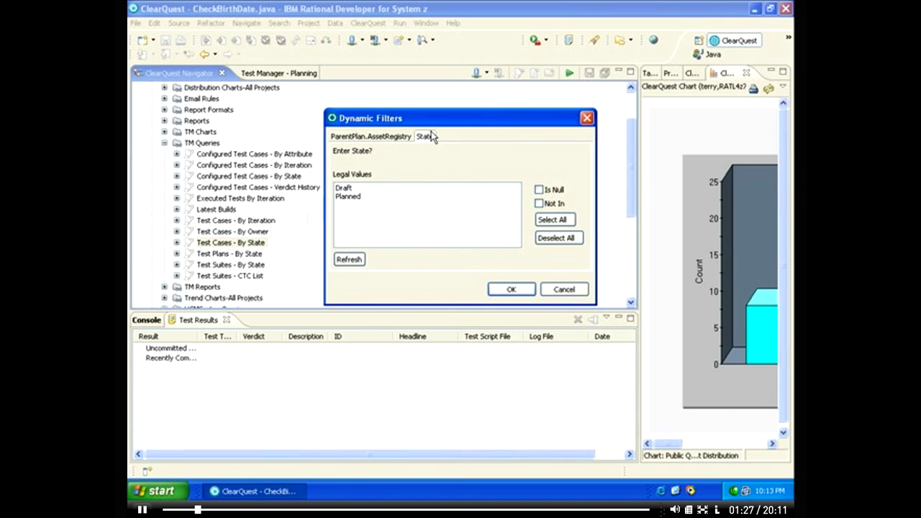
pyautogui.click(356, 189)
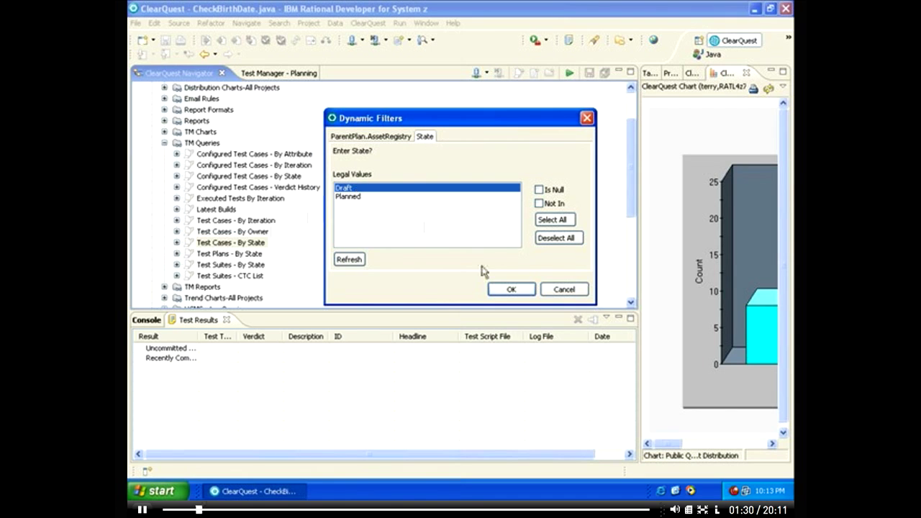
pyautogui.click(511, 289)
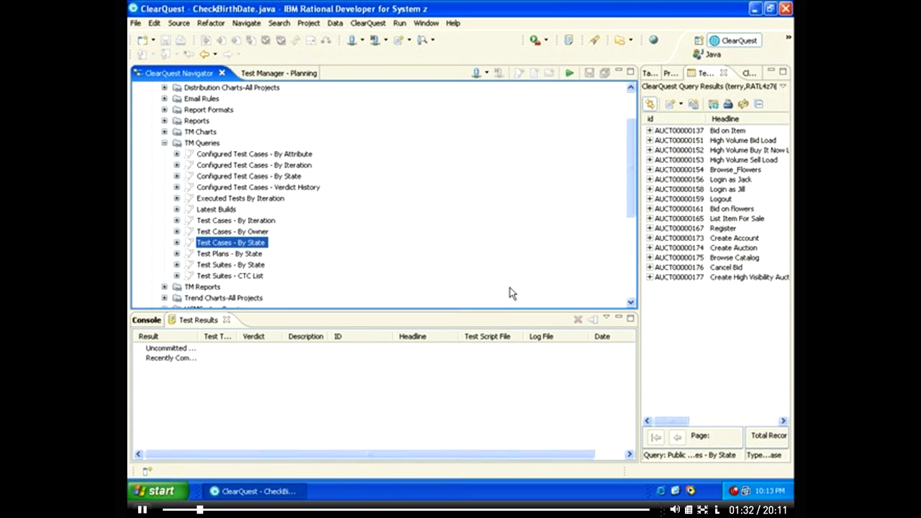
pyautogui.doubleClick(706, 75)
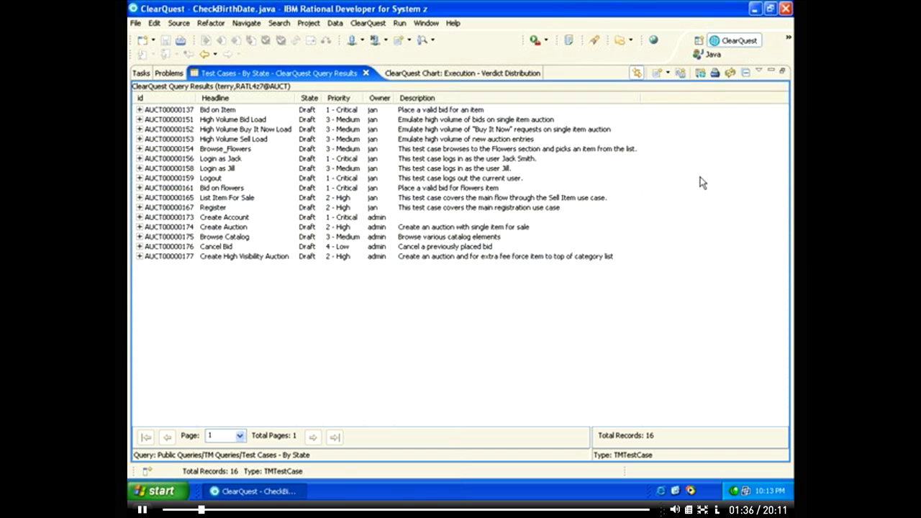
pyautogui.doubleClick(314, 74)
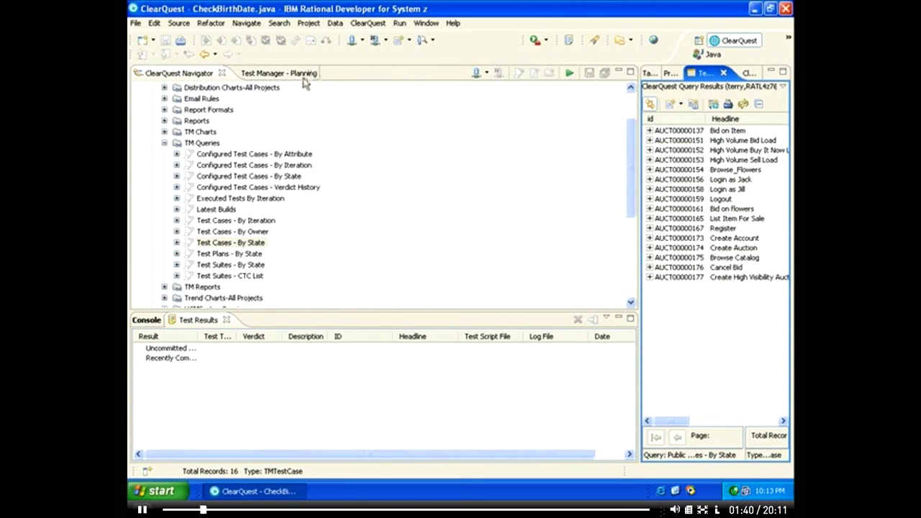
# Run Verdict Summary by Build for Auction, iterations Construction 1 through Inception 1, and all builds.
pyautogui.click(164, 143)
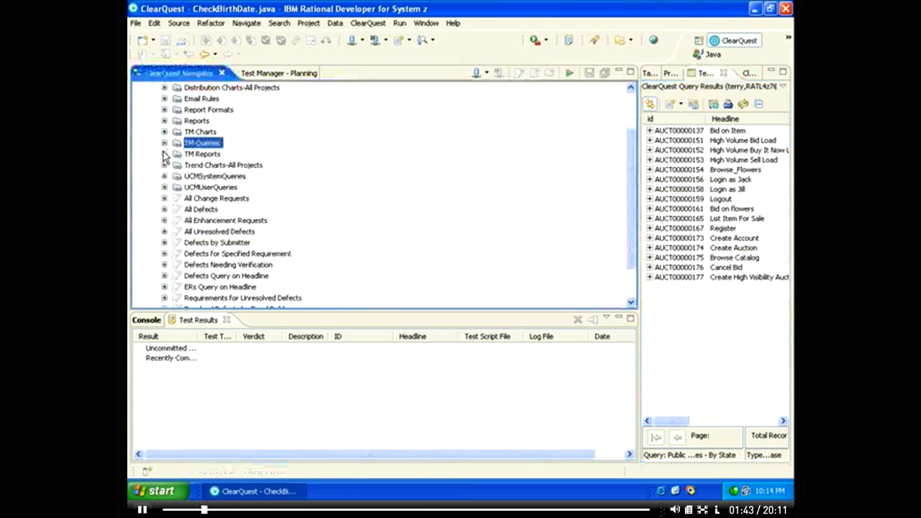
pyautogui.click(164, 154)
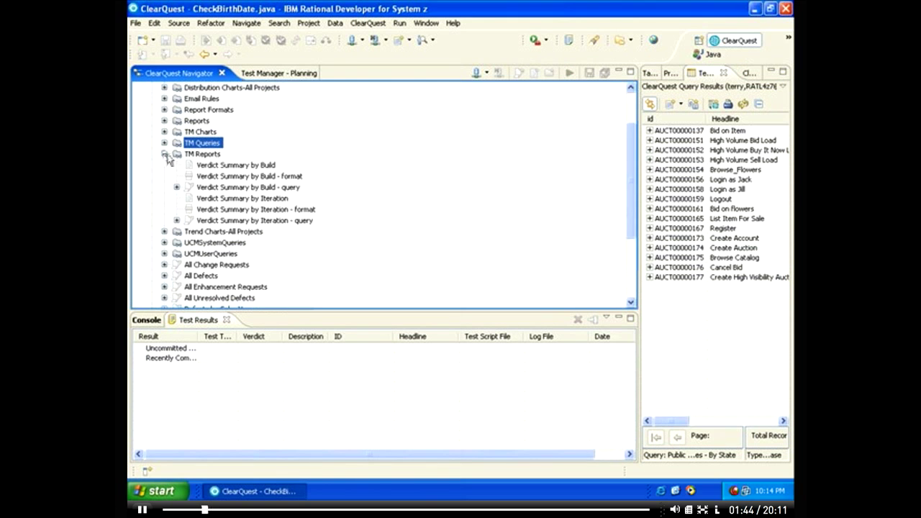
pyautogui.doubleClick(270, 167)
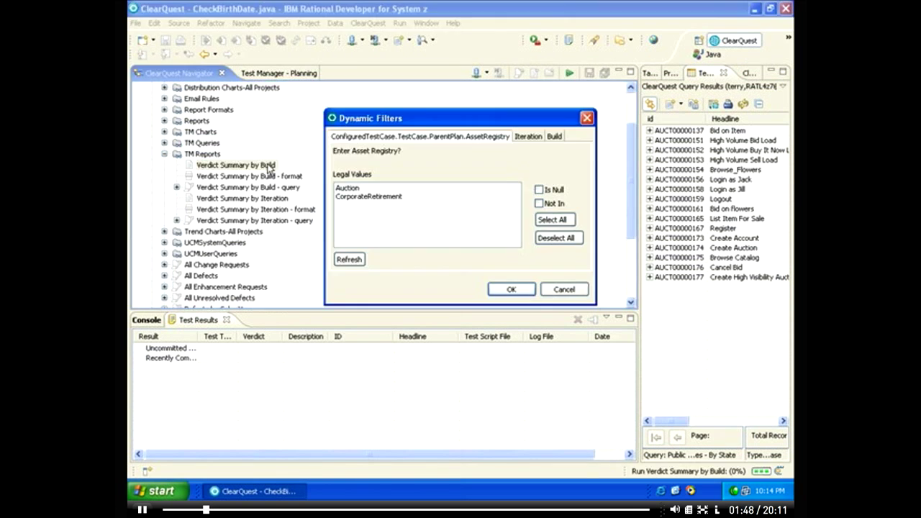
pyautogui.click(343, 189)
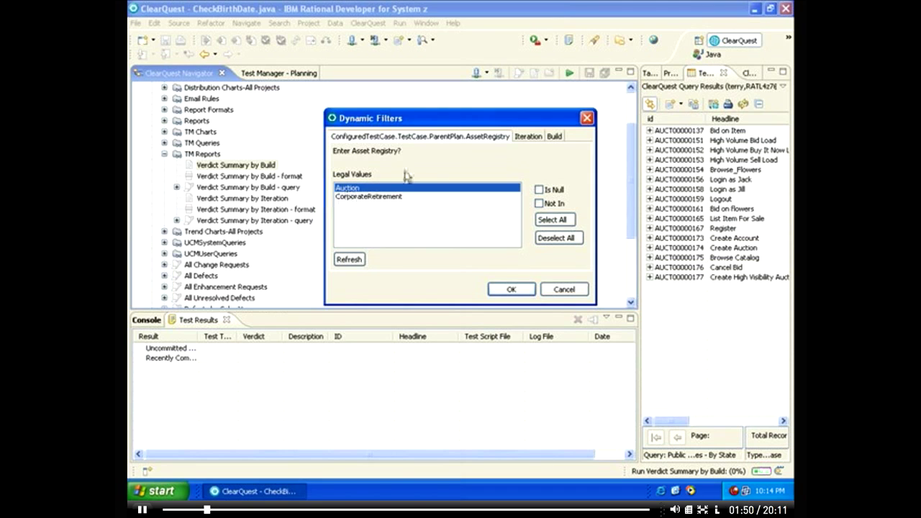
pyautogui.click(526, 136)
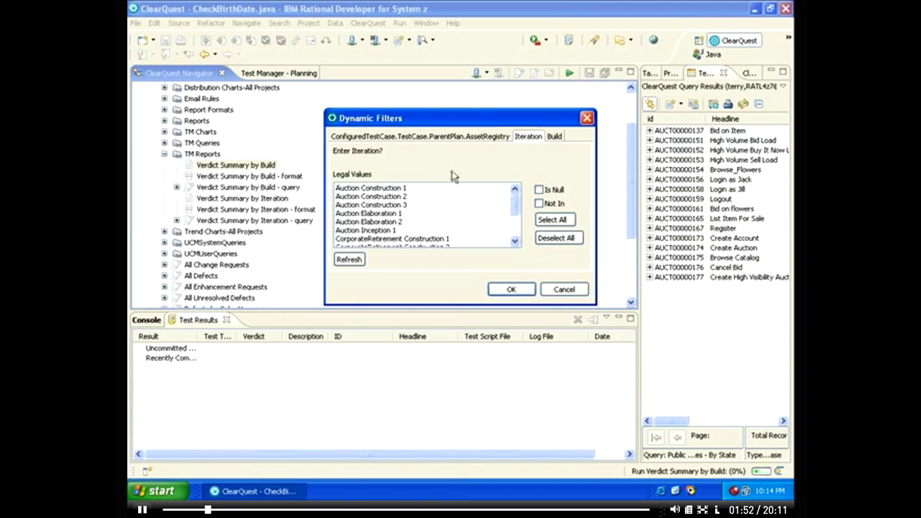
pyautogui.click(401, 189)
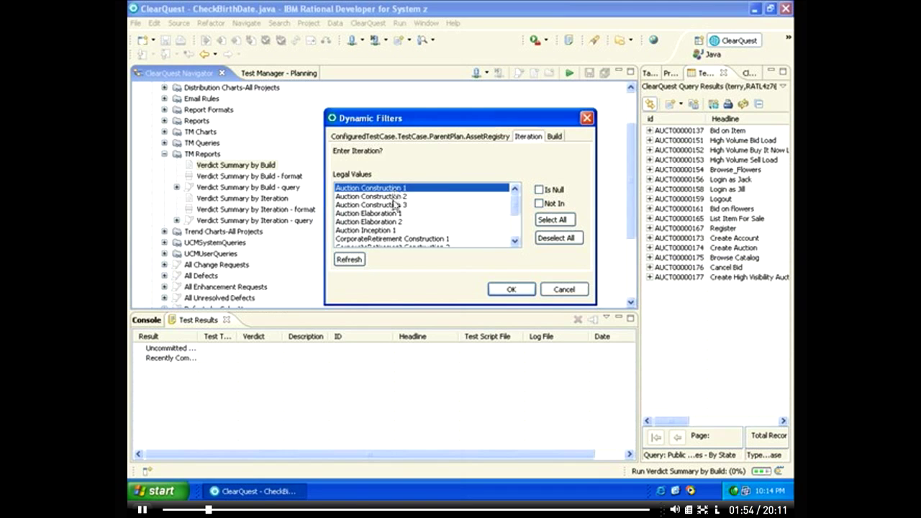
pyautogui.keyDown('shift'); pyautogui.click(403, 230); pyautogui.keyUp('shift')
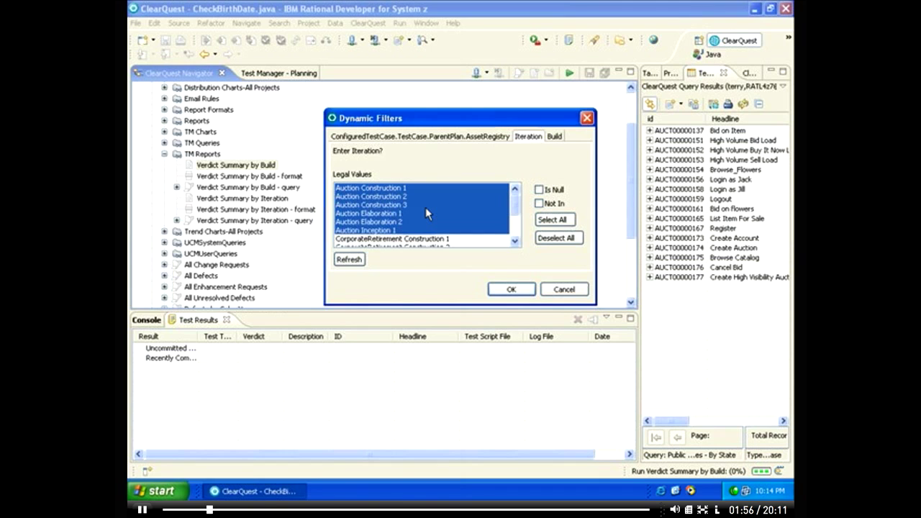
pyautogui.click(554, 136)
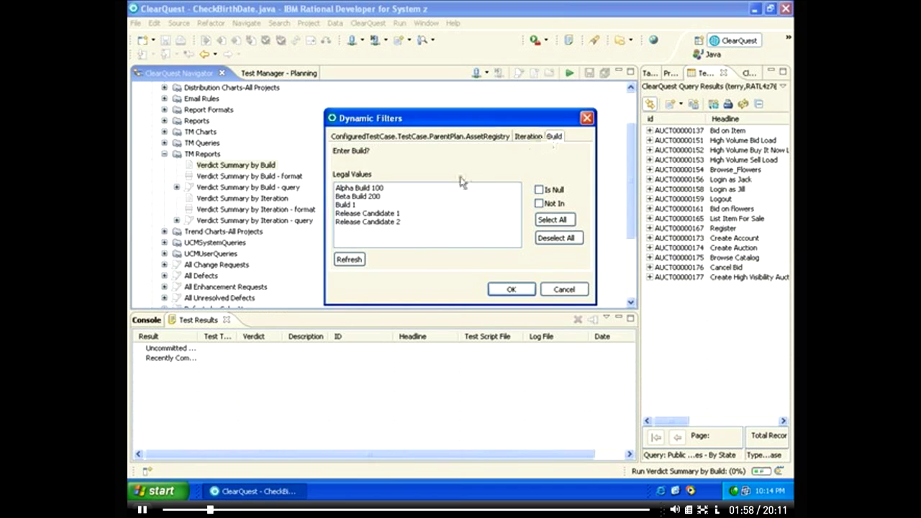
pyautogui.click(552, 219)
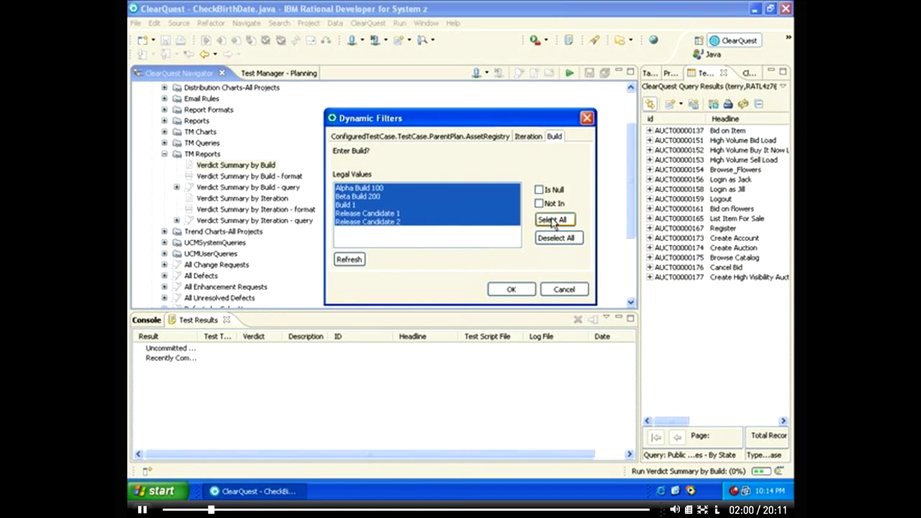
pyautogui.click(516, 290)
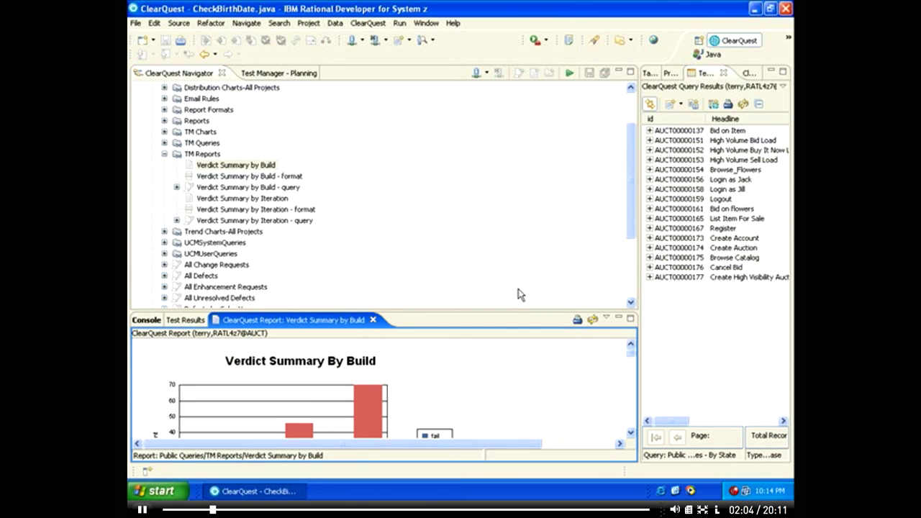
pyautogui.doubleClick(330, 321)
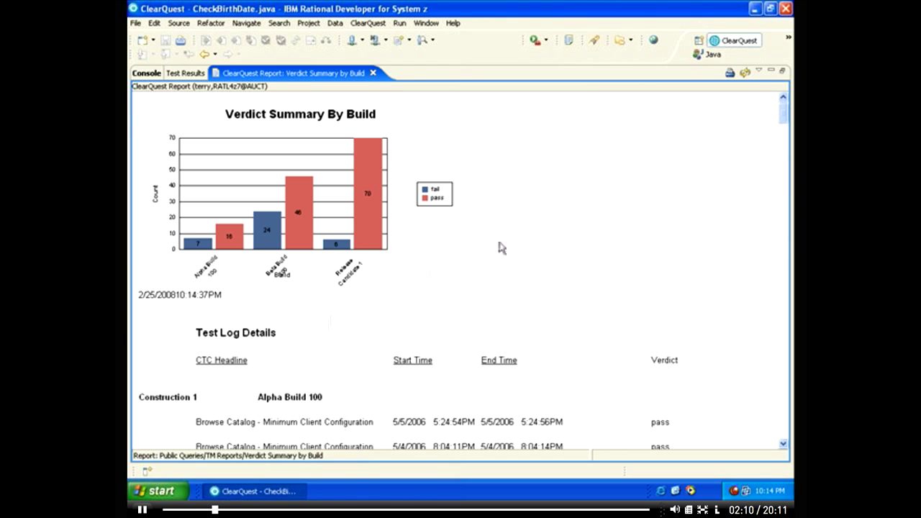
pyautogui.moveTo(784, 119); pyautogui.dragTo(785, 243)
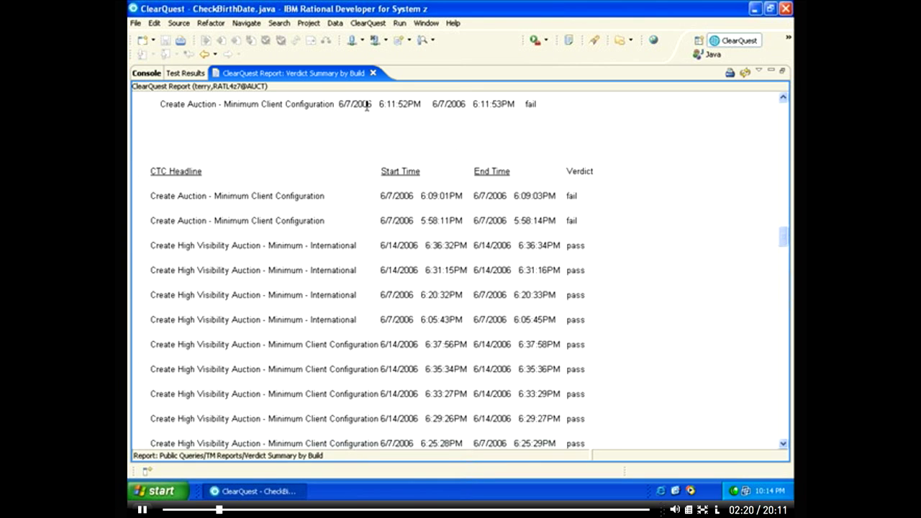
pyautogui.doubleClick(309, 75)
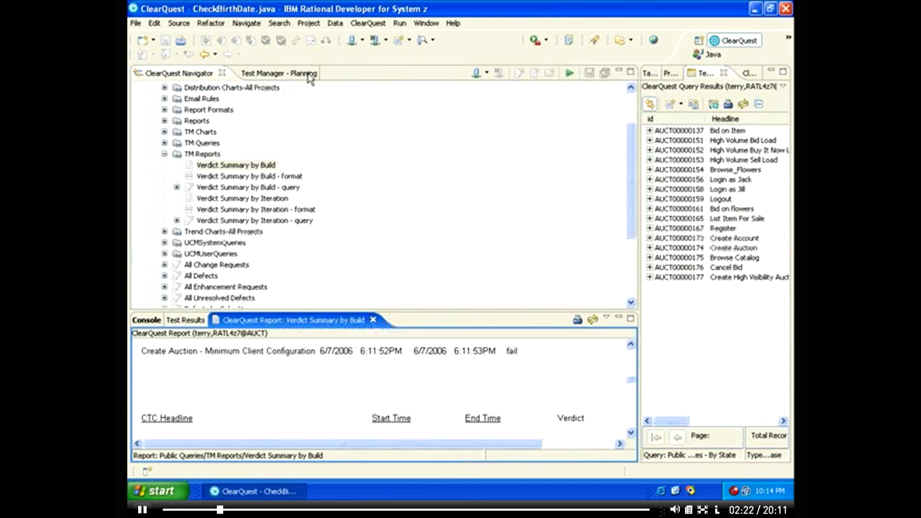
# Enlarge the planning tree and expand Auction's Functional and Performance Test Plans.
pyautogui.doubleClick(263, 79)
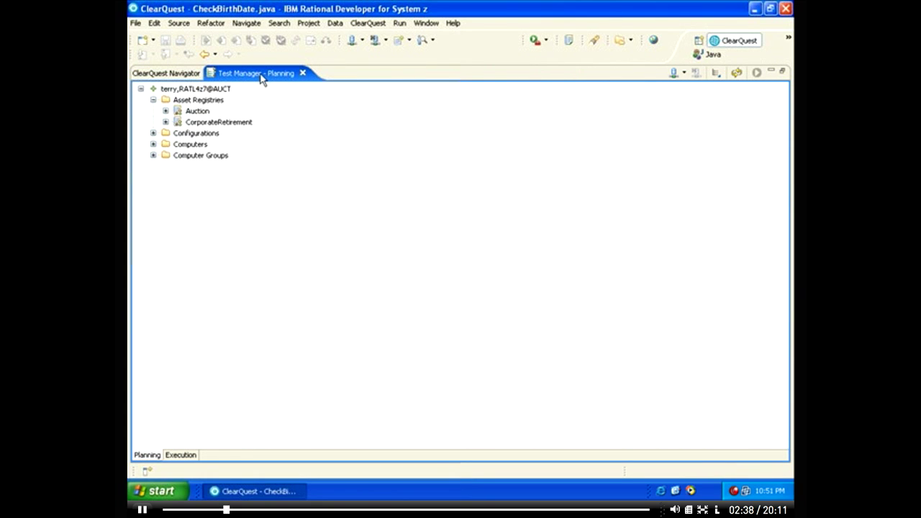
pyautogui.click(167, 111)
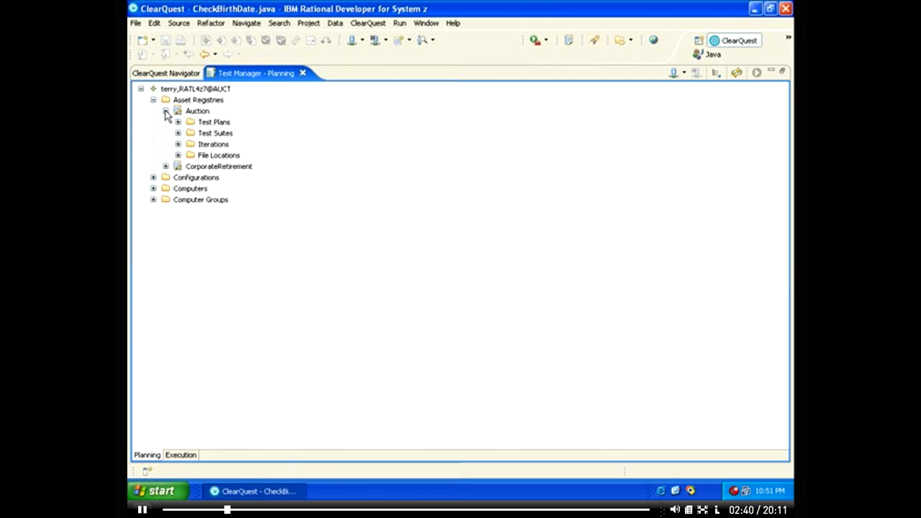
pyautogui.click(177, 122)
pyautogui.click(191, 134)
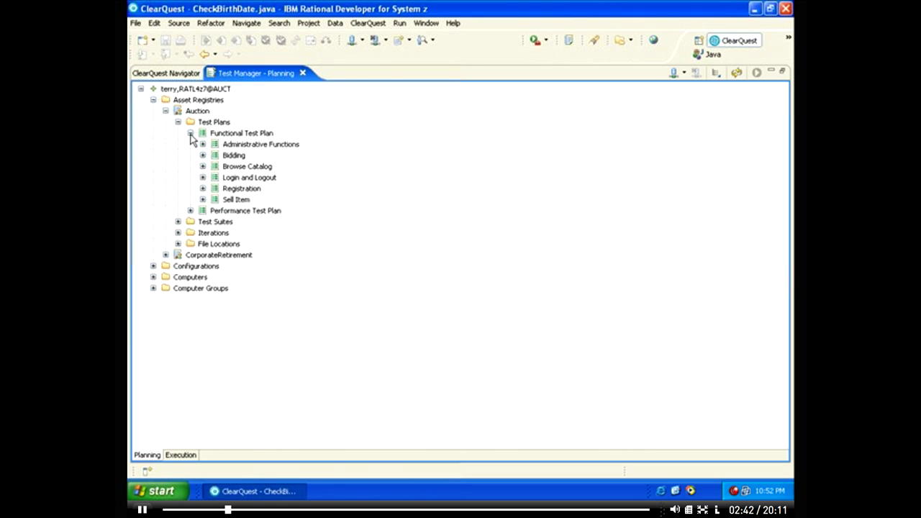
pyautogui.click(189, 211)
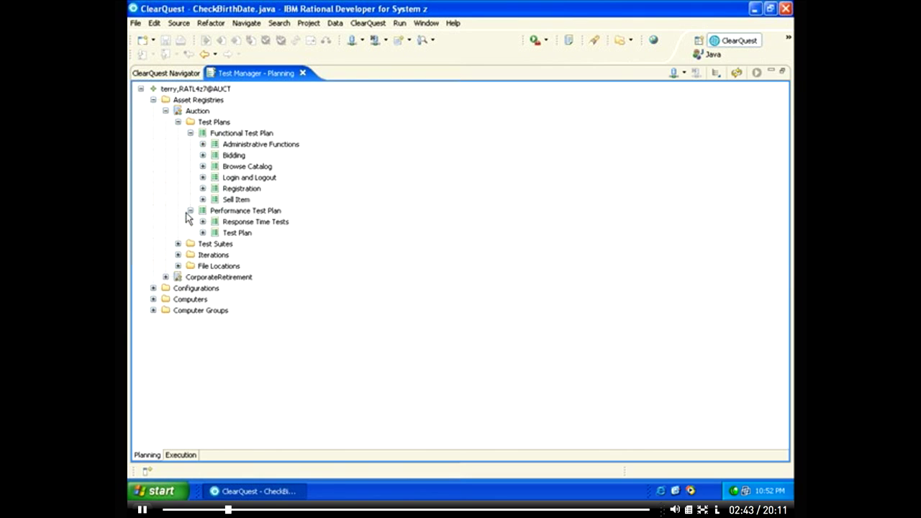
# Collapse Auction and expand CorporateRetirement's test plans through Core and Non-essential Use Cases, selecting Model Target Retirement.
pyautogui.click(166, 112)
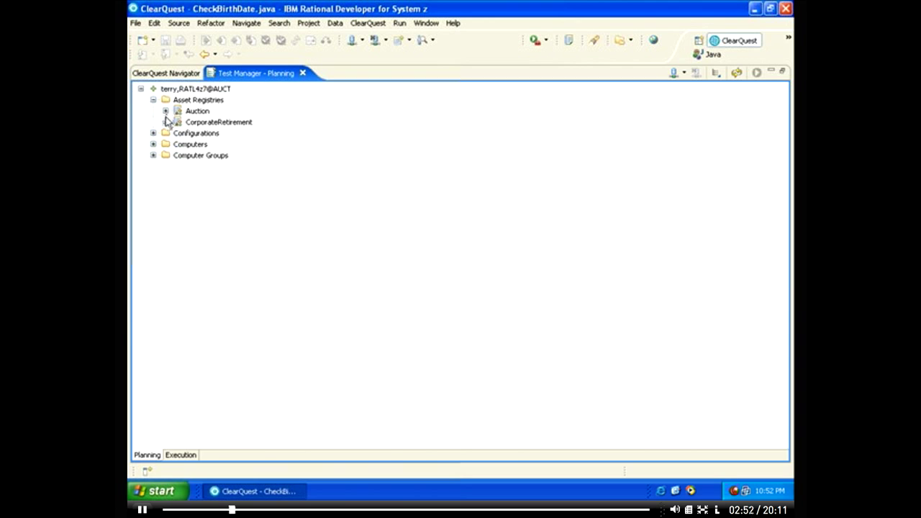
pyautogui.click(165, 122)
pyautogui.click(178, 133)
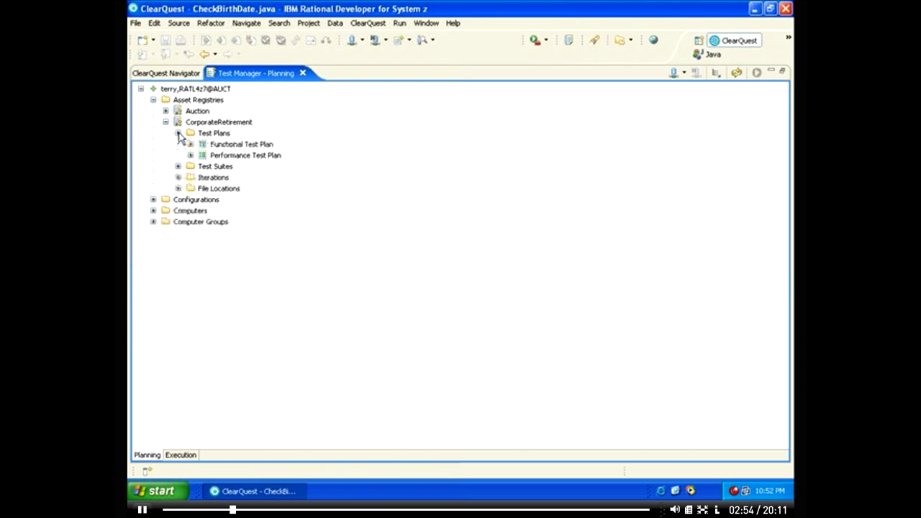
pyautogui.click(190, 144)
pyautogui.click(190, 177)
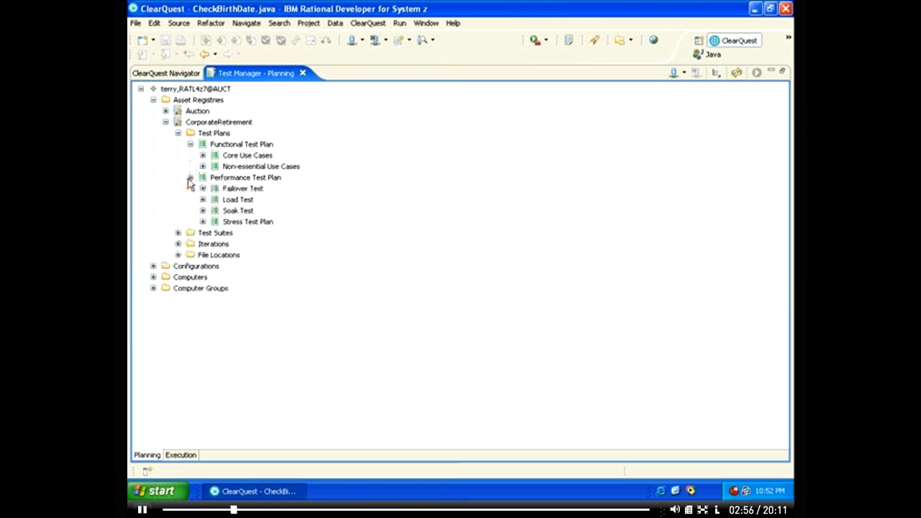
pyautogui.click(203, 155)
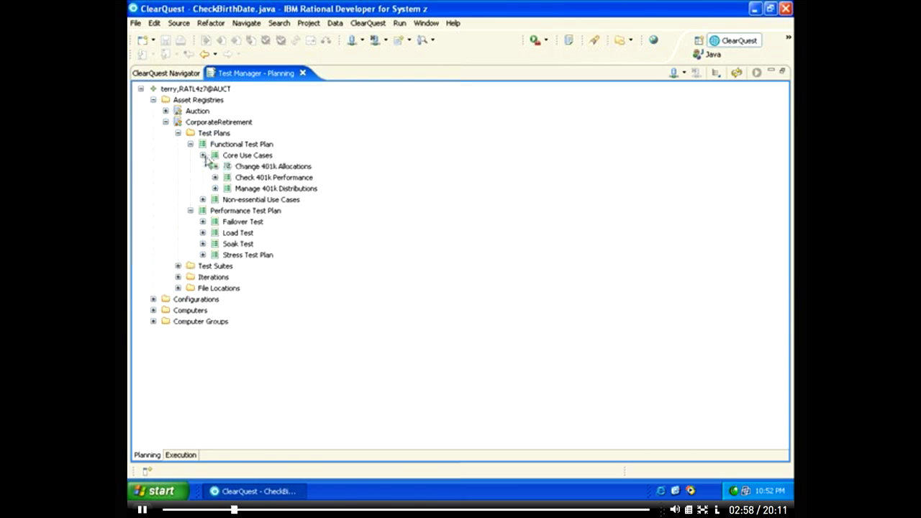
pyautogui.click(202, 200)
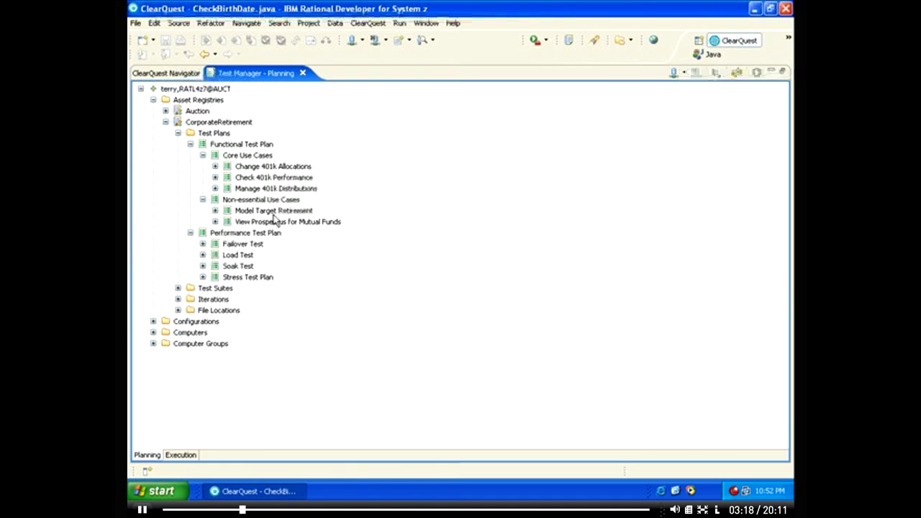
pyautogui.click(274, 214)
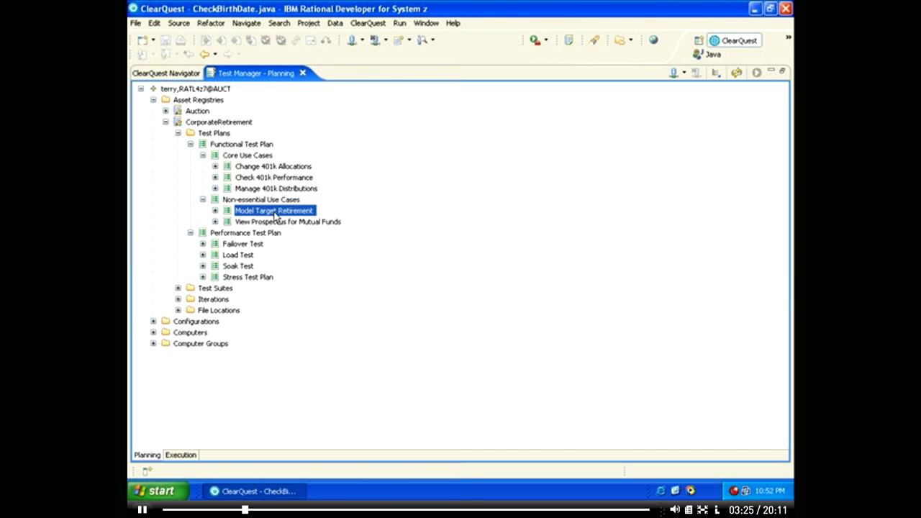
# Open the Model Target Retirement test plan record, review its details, and close it.
pyautogui.doubleClick(274, 211)
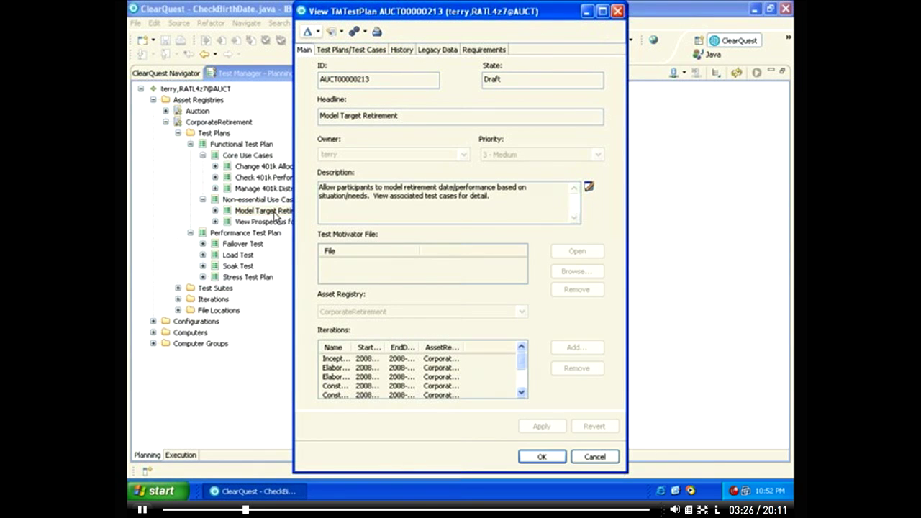
pyautogui.click(371, 204)
pyautogui.click(547, 460)
# Open the Check Birthday test case under Basic Flows and review its linked UC6.1.1 requirement.
pyautogui.click(215, 211)
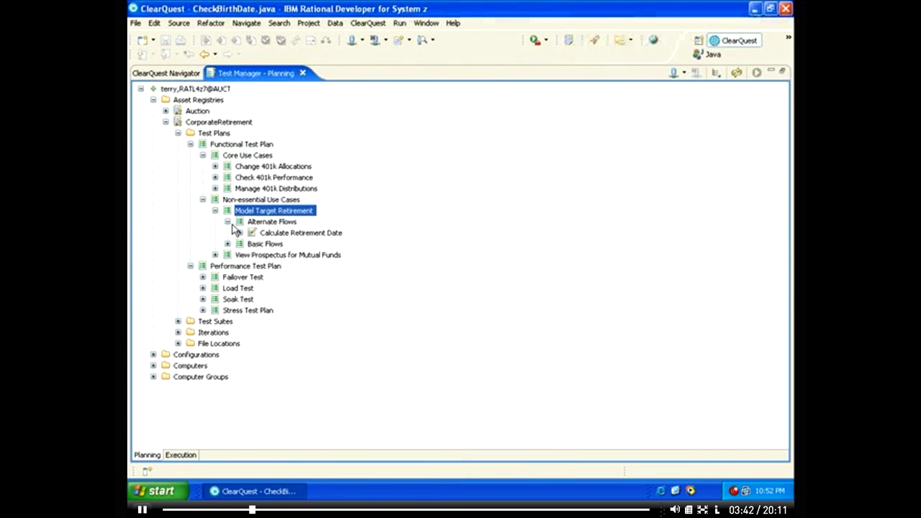
pyautogui.click(228, 244)
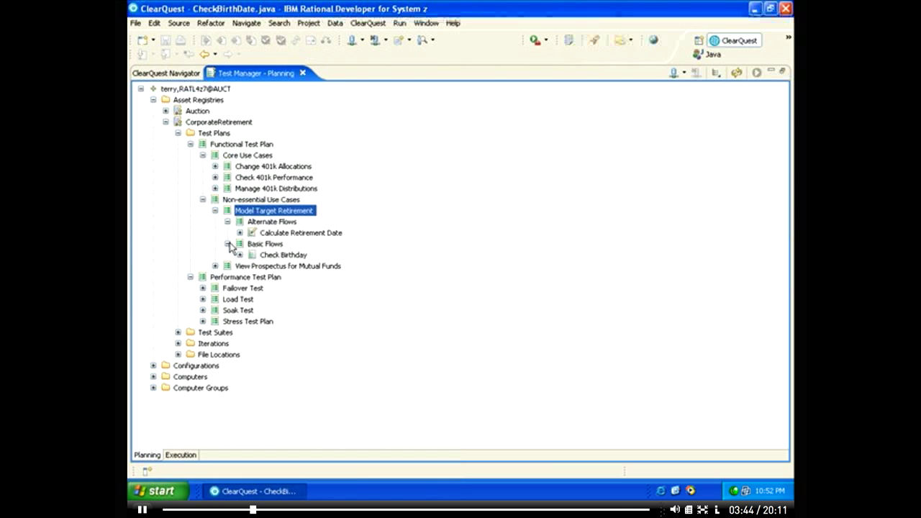
pyautogui.click(288, 256)
pyautogui.doubleClick(288, 255)
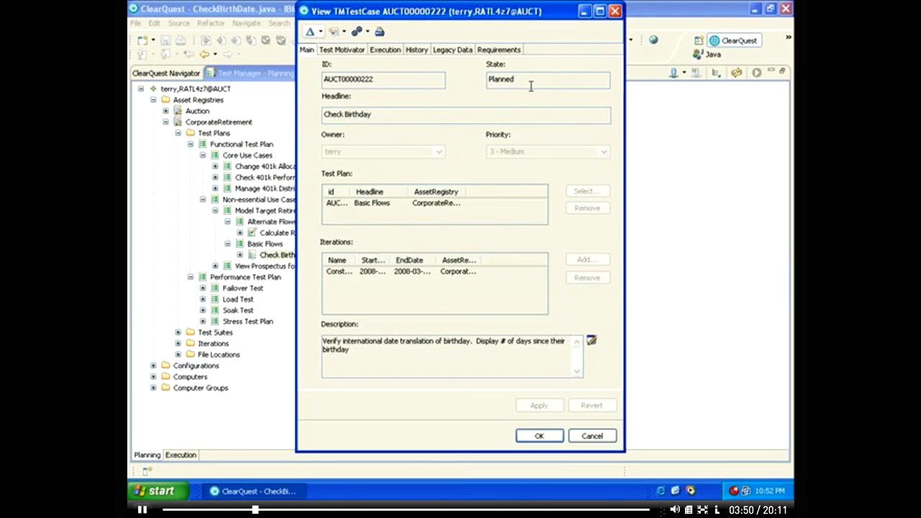
pyautogui.click(499, 50)
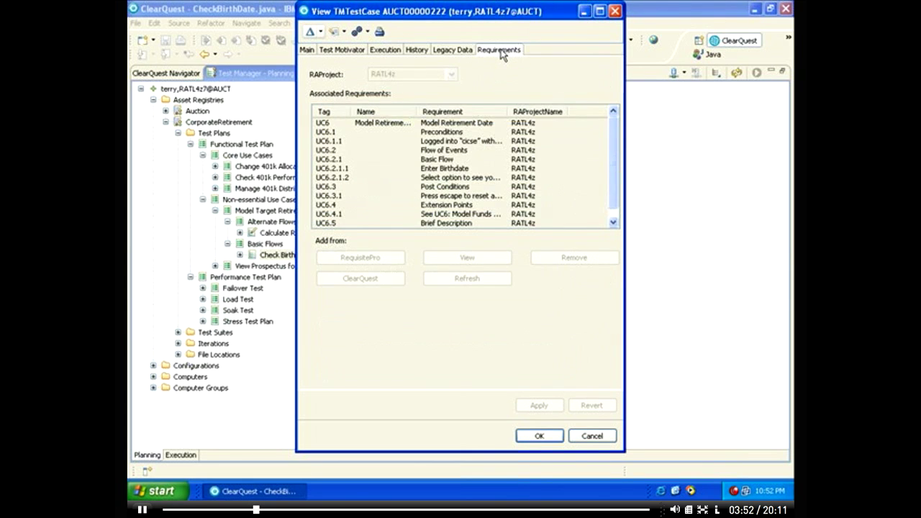
pyautogui.click(450, 144)
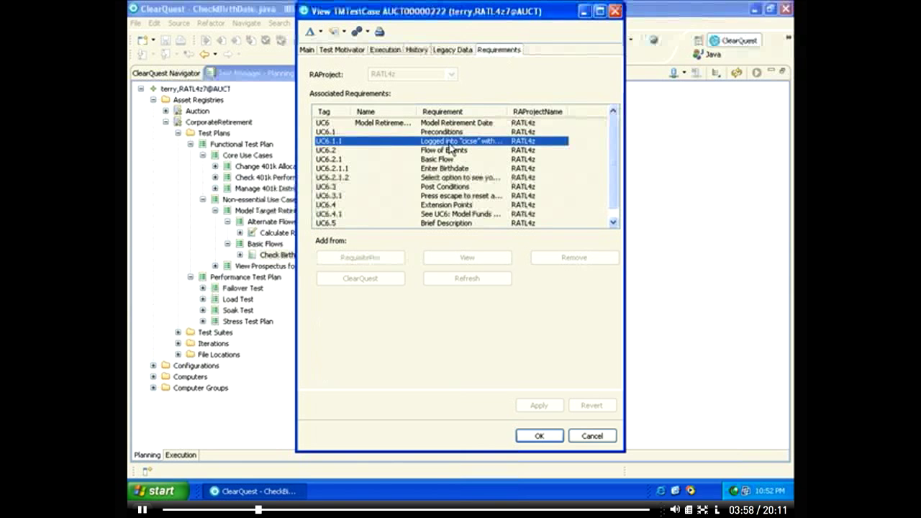
pyautogui.click(540, 406)
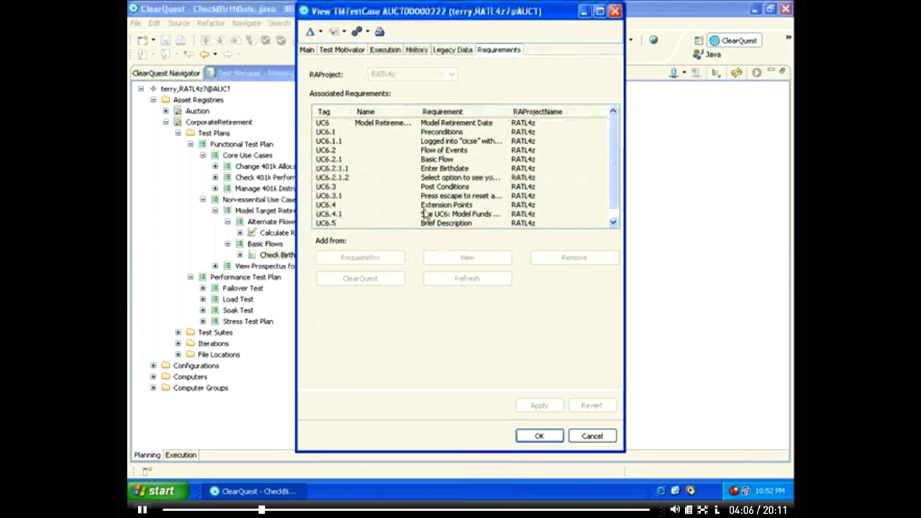
# Review the configured test cases on the Execution tab with widened id, Headline and Configuration columns, then close.
pyautogui.click(382, 53)
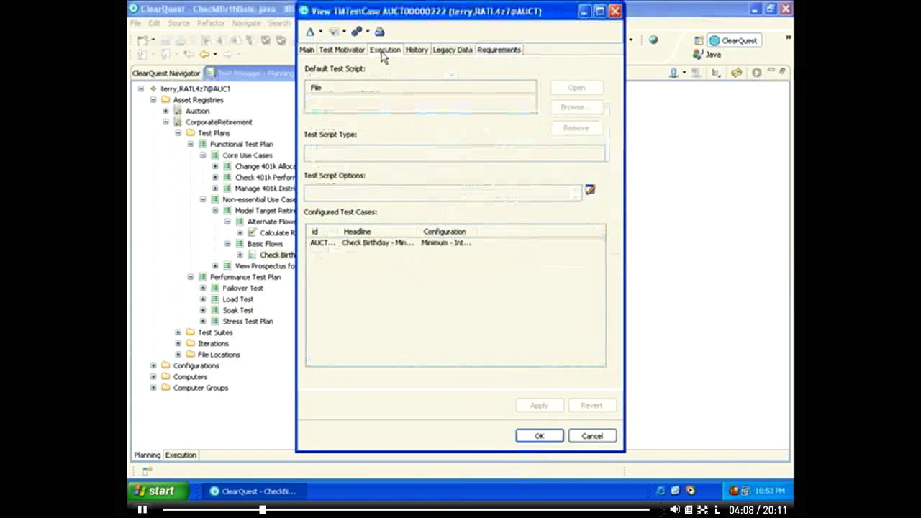
pyautogui.moveTo(341, 233); pyautogui.dragTo(380, 234)
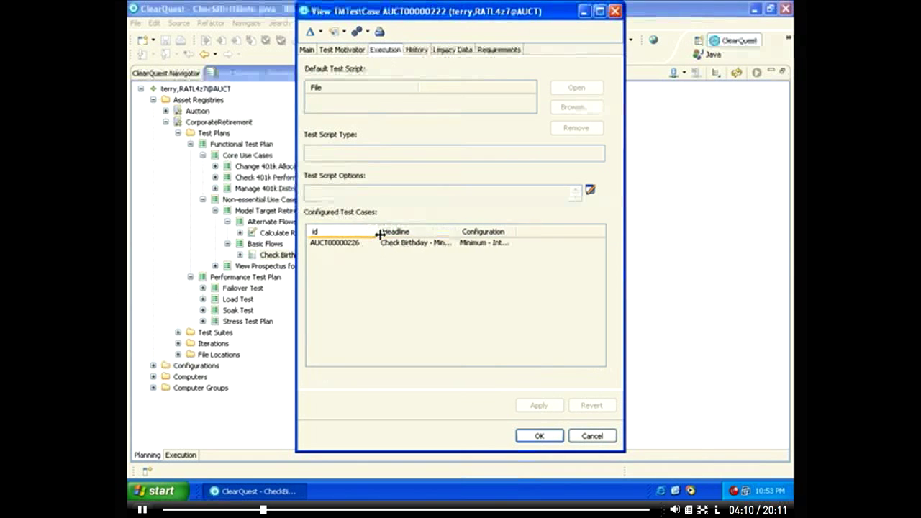
pyautogui.moveTo(456, 233); pyautogui.dragTo(525, 240)
pyautogui.doubleClick(584, 238)
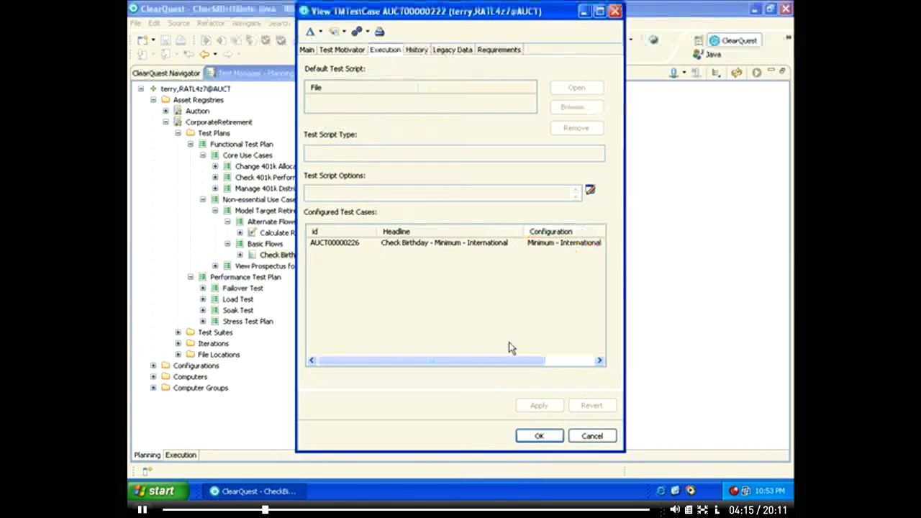
pyautogui.moveTo(482, 359); pyautogui.dragTo(526, 371)
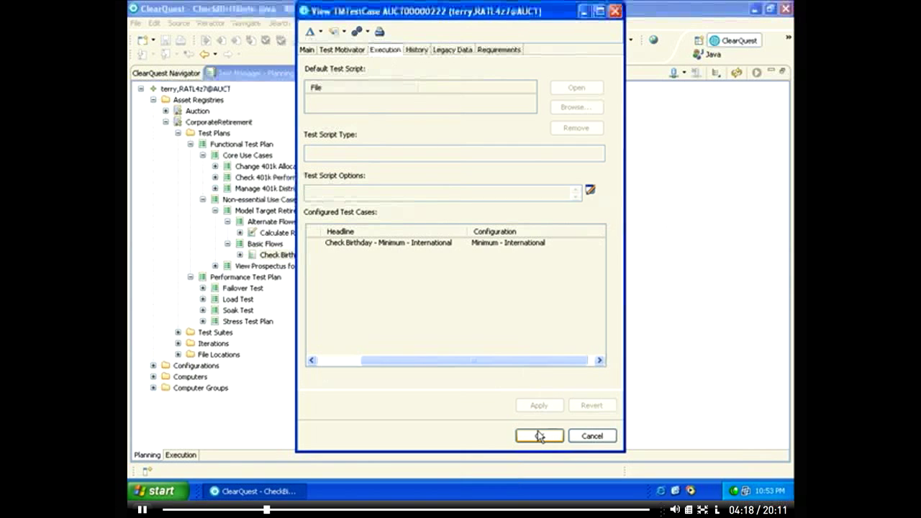
pyautogui.click(540, 435)
# Open Check Birthday - Minimum - International, review its passing RFT test log with widened columns, and close it.
pyautogui.click(239, 255)
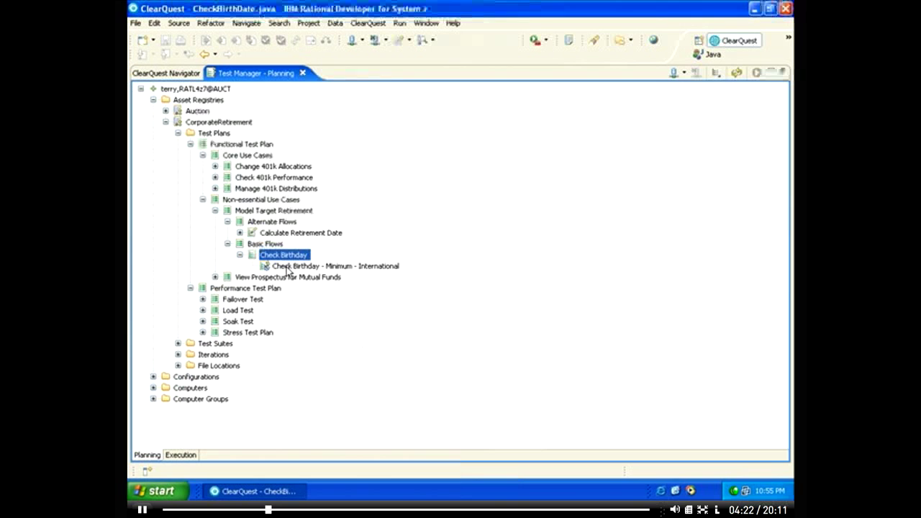
pyautogui.click(288, 267)
pyautogui.doubleClick(287, 267)
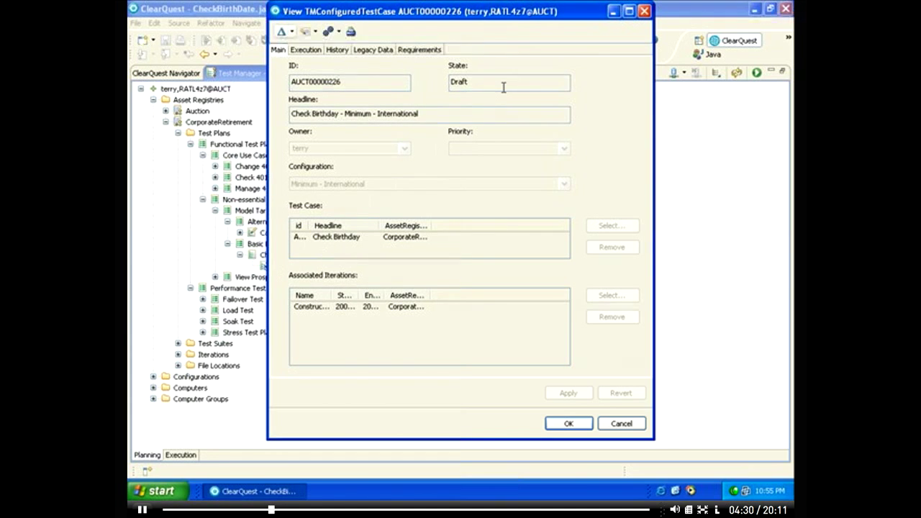
pyautogui.click(307, 54)
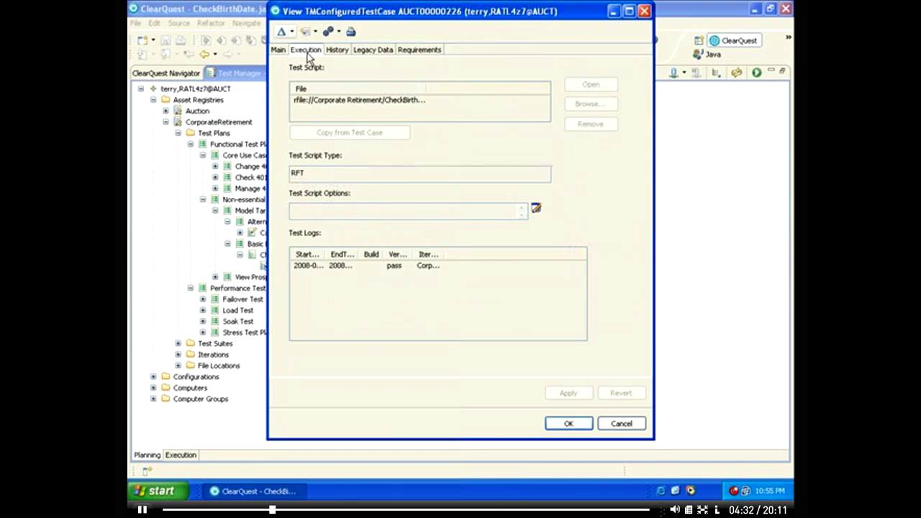
pyautogui.moveTo(324, 254); pyautogui.dragTo(424, 254)
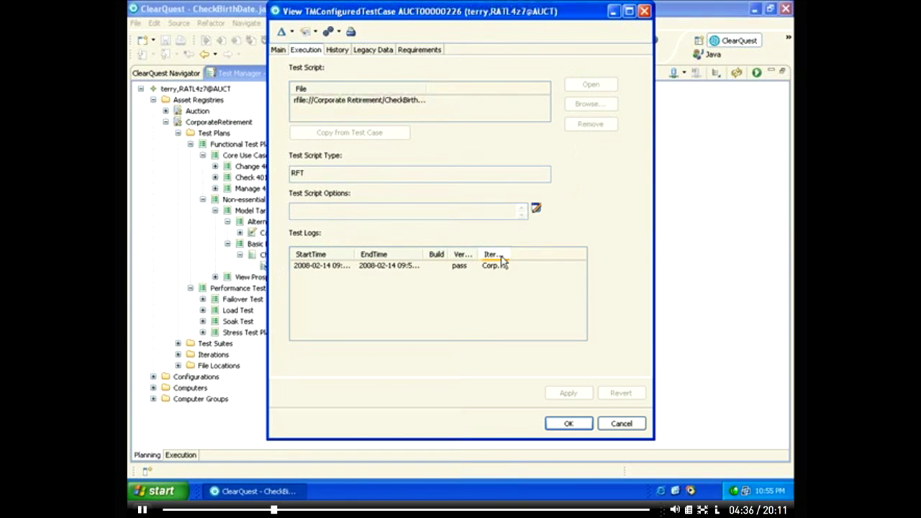
pyautogui.moveTo(501, 257); pyautogui.dragTo(611, 258)
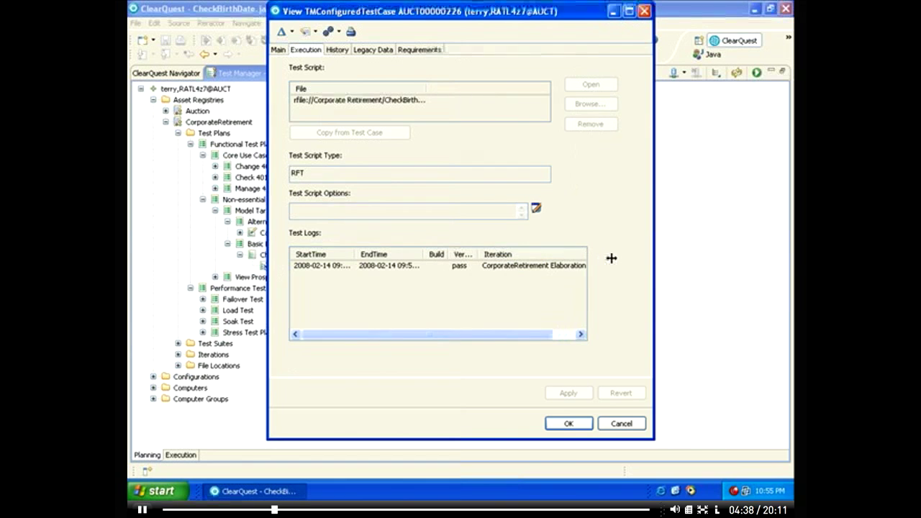
pyautogui.click(558, 334)
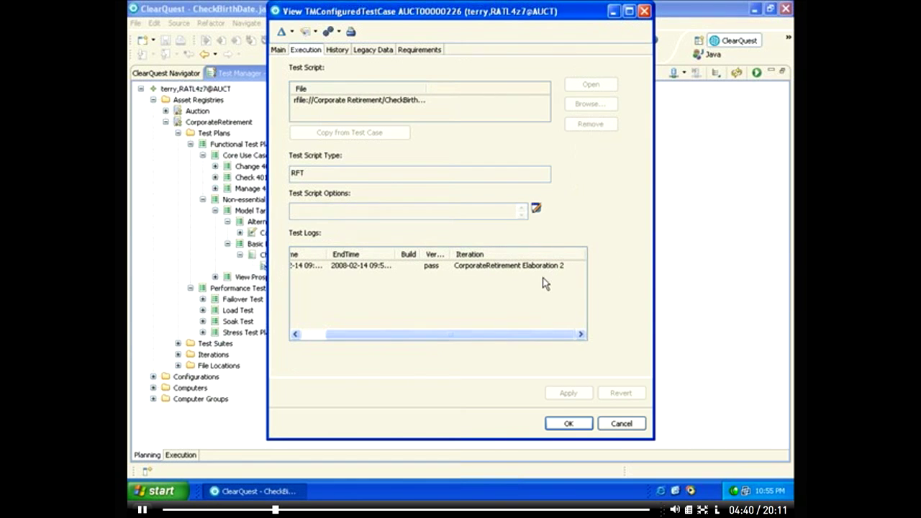
pyautogui.click(568, 424)
pyautogui.click(571, 425)
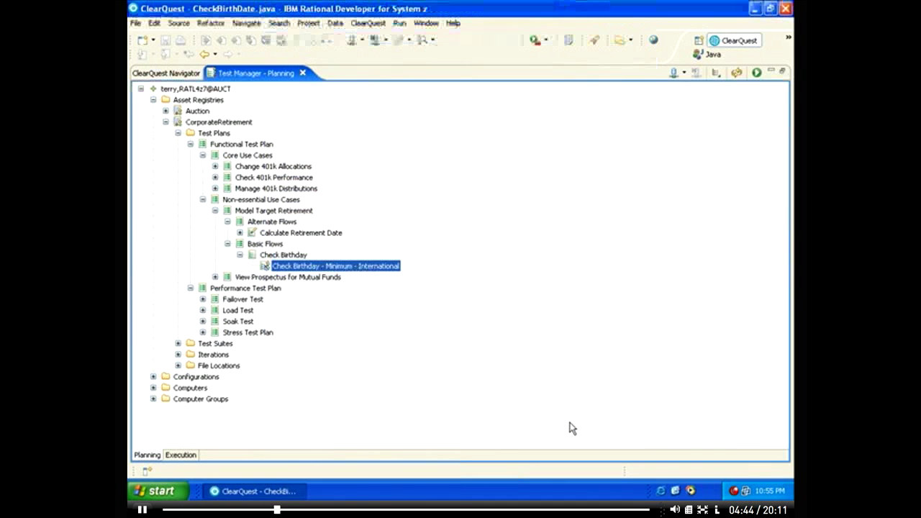
# Execute Check Birthday - Minimum - International, keeping iteration Construction 1 and My Computer.
pyautogui.rightClick(362, 272)
pyautogui.moveTo(378, 278)
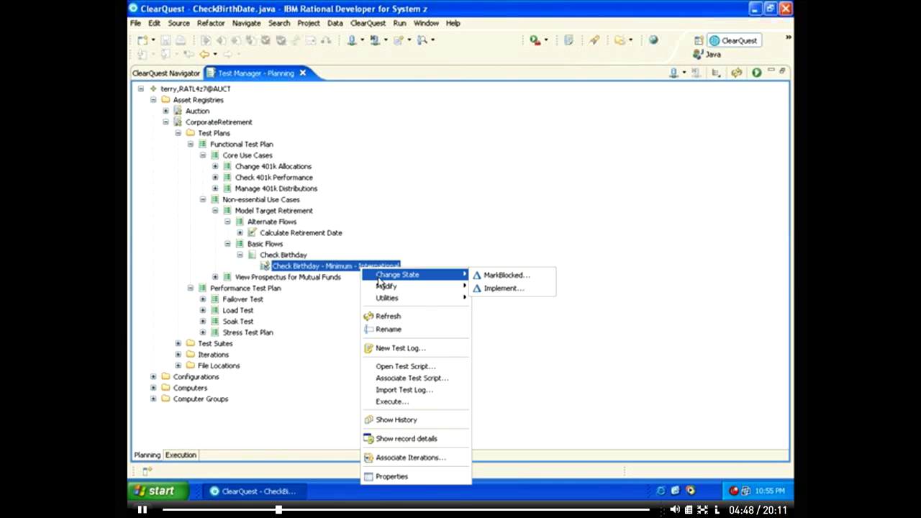
pyautogui.click(385, 402)
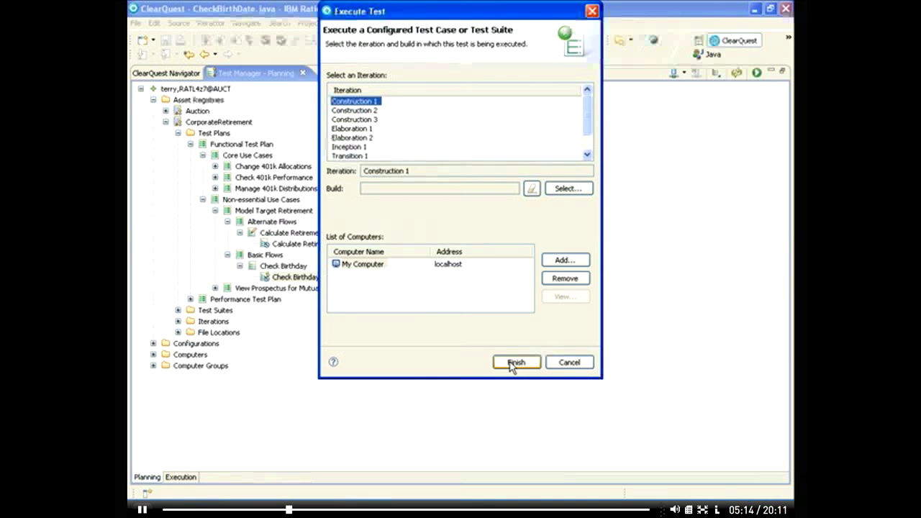
# Finish the Execute Test dialog so the CheckBirthDate script plays back with the demomvs.conn connection.
pyautogui.click(513, 363)
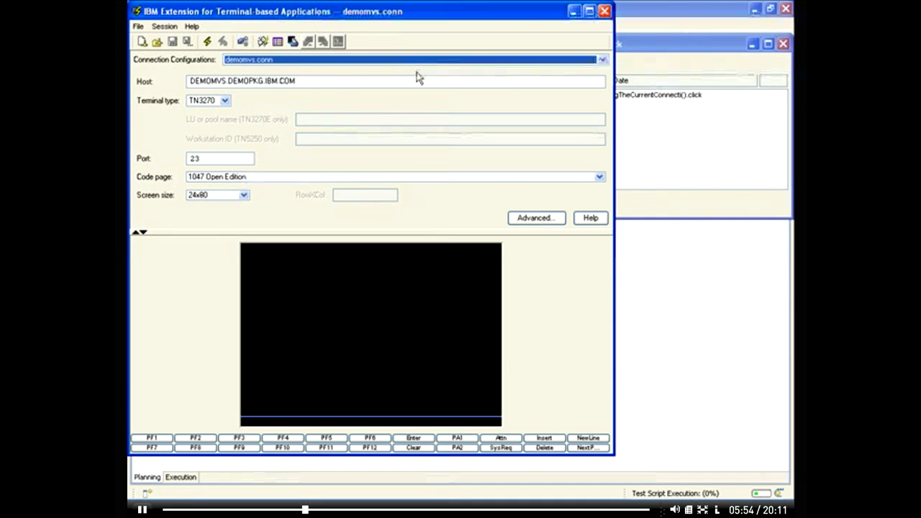
# Connect the terminal session to the host and end the birthday transaction with PF3.
pyautogui.click(207, 42)
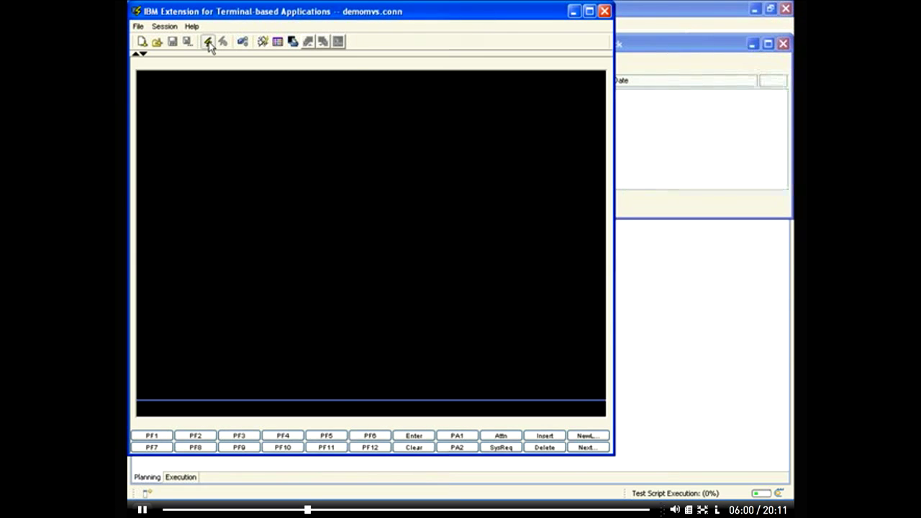
pyautogui.click(209, 43)
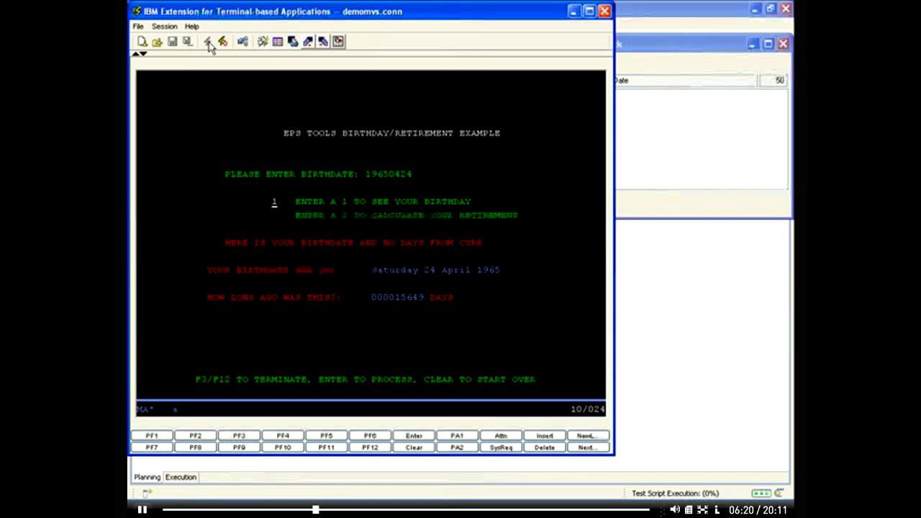
pyautogui.click(239, 437)
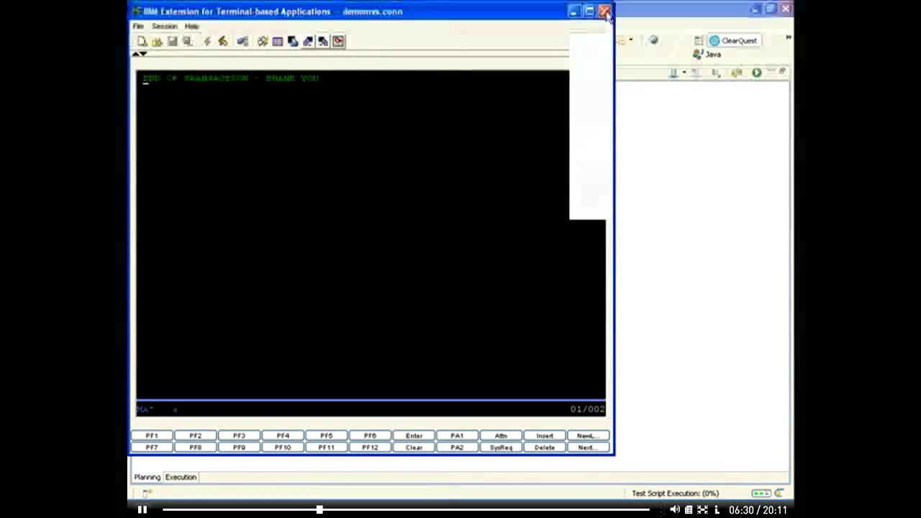
# Close the terminal emulator and widen the Result column to show the uncommitted pass result.
pyautogui.click(605, 12)
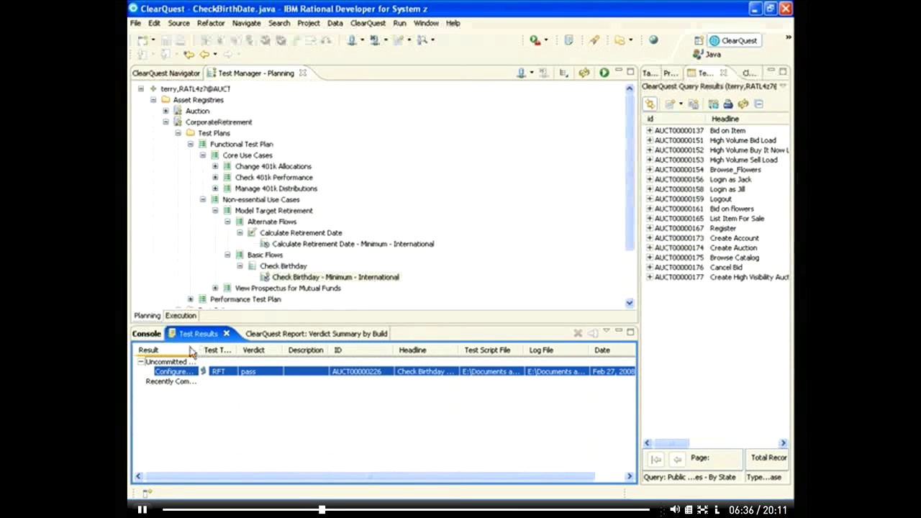
pyautogui.moveTo(201, 351); pyautogui.dragTo(257, 357)
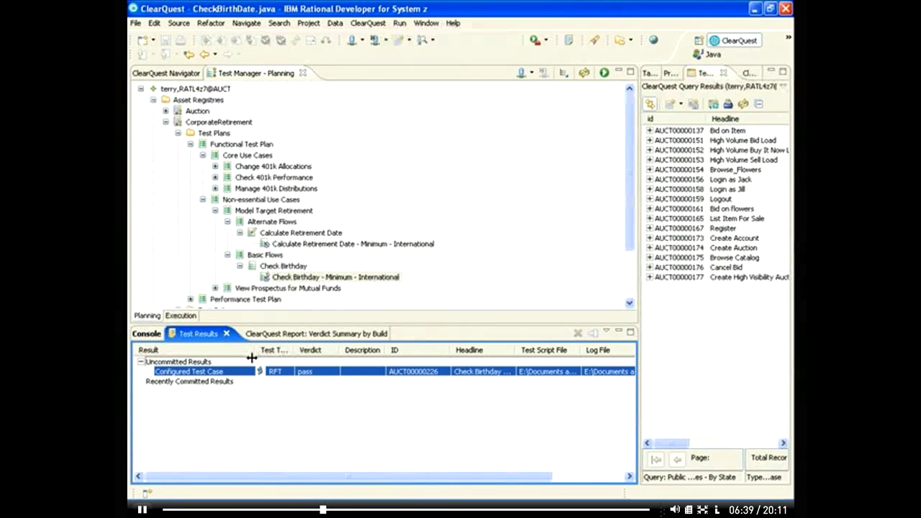
# Commit the passing Configured Test Case result, then select Check Birthday - Minimum - International.
pyautogui.rightClick(210, 374)
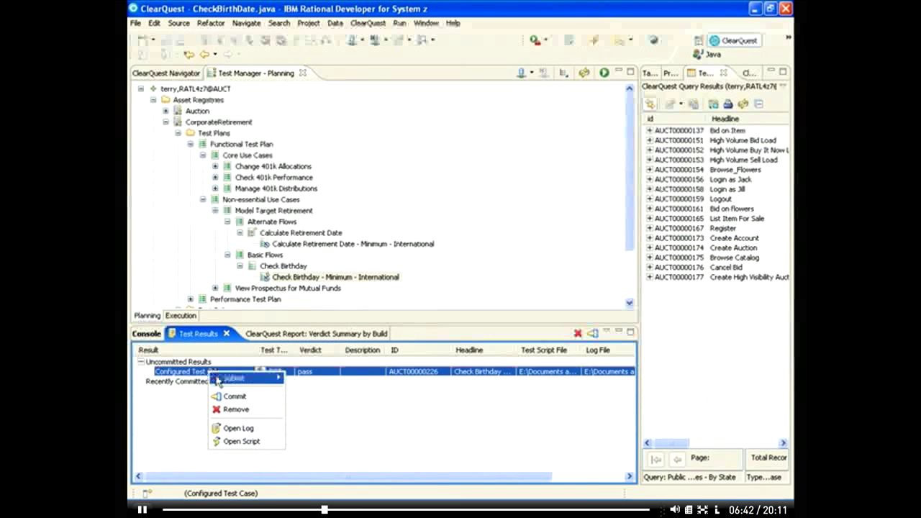
pyautogui.moveTo(235, 382)
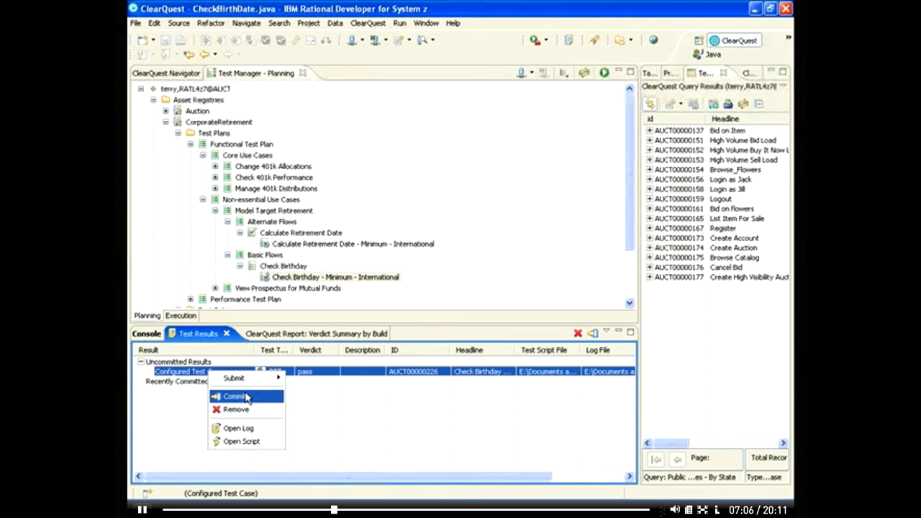
pyautogui.click(237, 397)
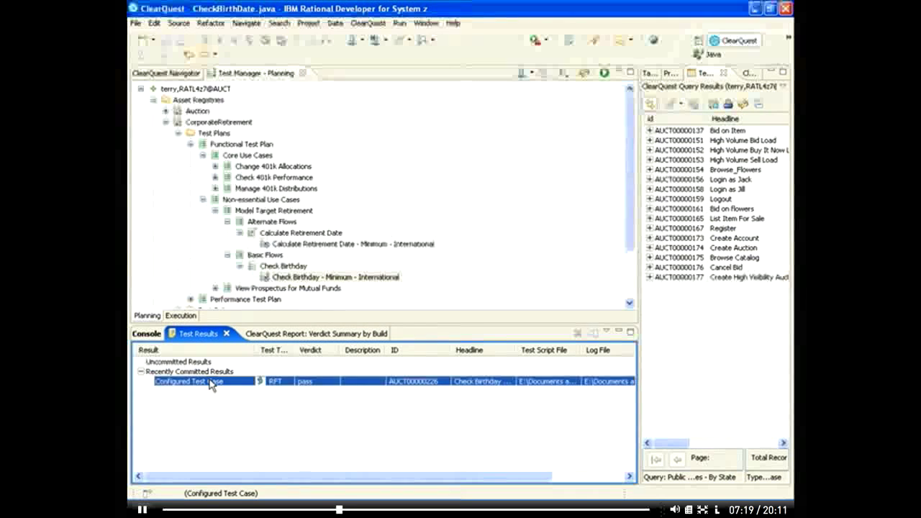
pyautogui.click(268, 280)
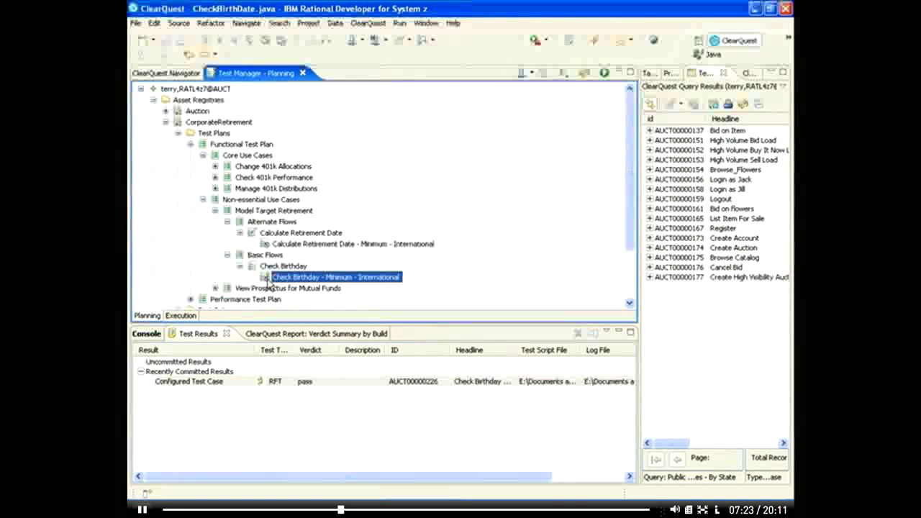
pyautogui.doubleClick(268, 281)
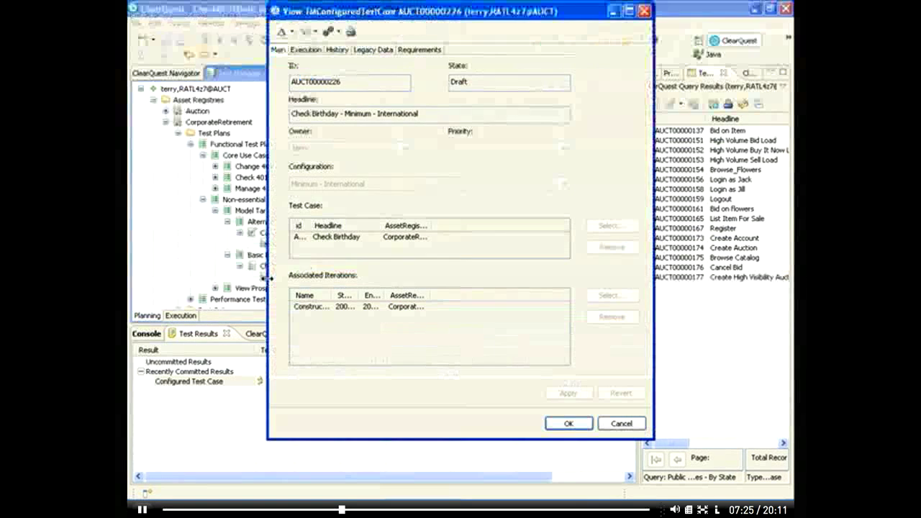
pyautogui.click(306, 50)
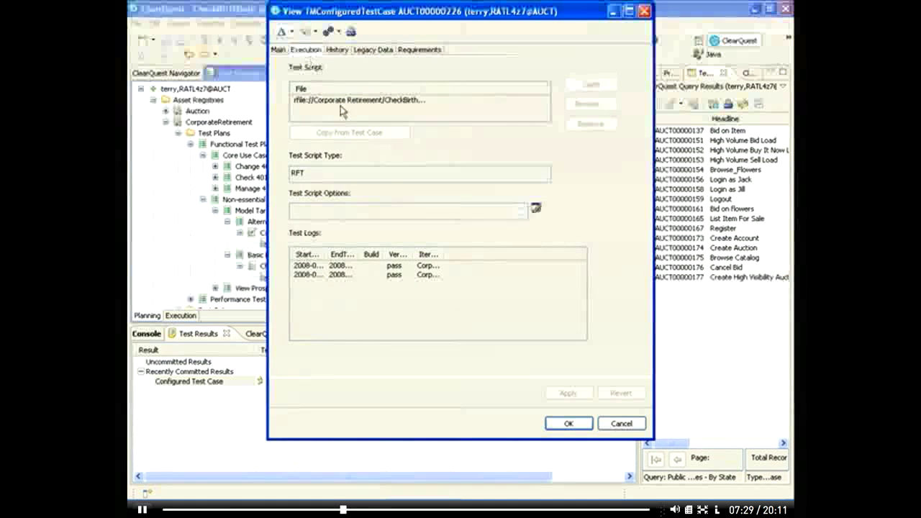
pyautogui.moveTo(327, 254); pyautogui.dragTo(380, 256)
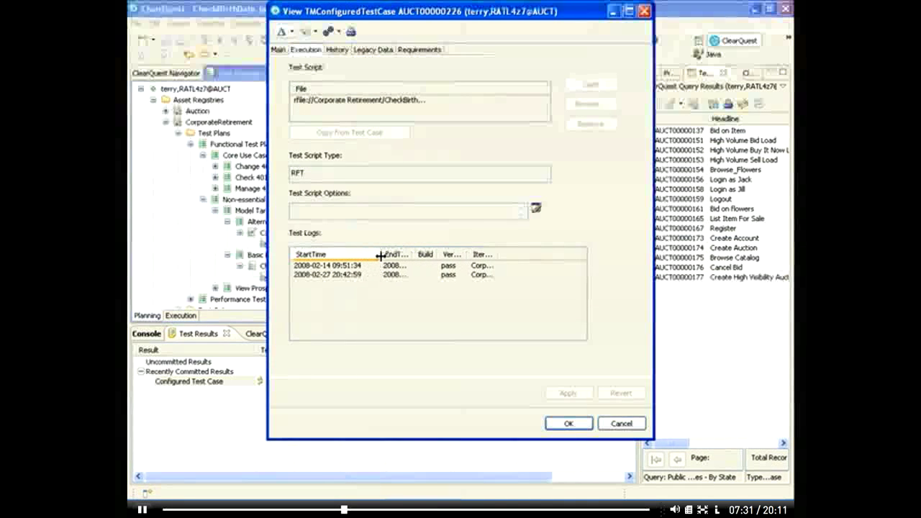
pyautogui.moveTo(496, 254); pyautogui.dragTo(598, 254)
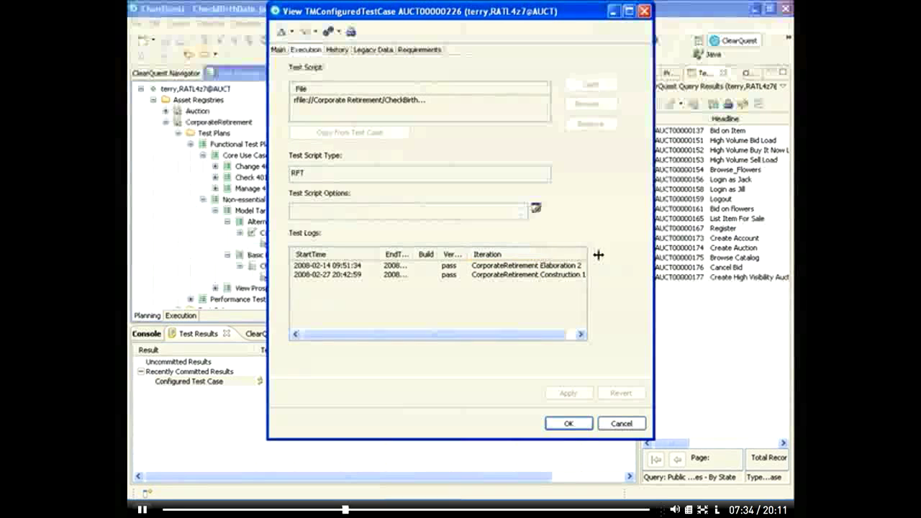
pyautogui.click(558, 276)
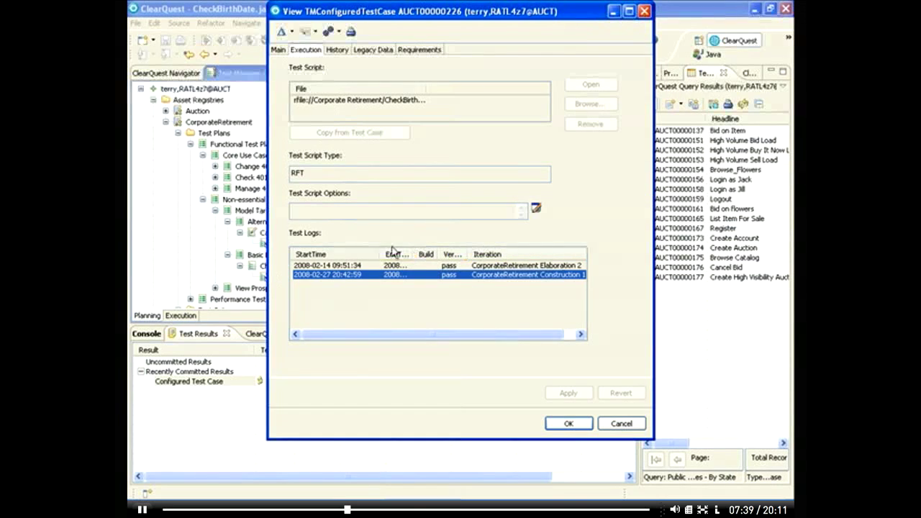
# Change the Check Birthday - Minimum - International test case state to Implemented and confirm with OK.
pyautogui.click(277, 50)
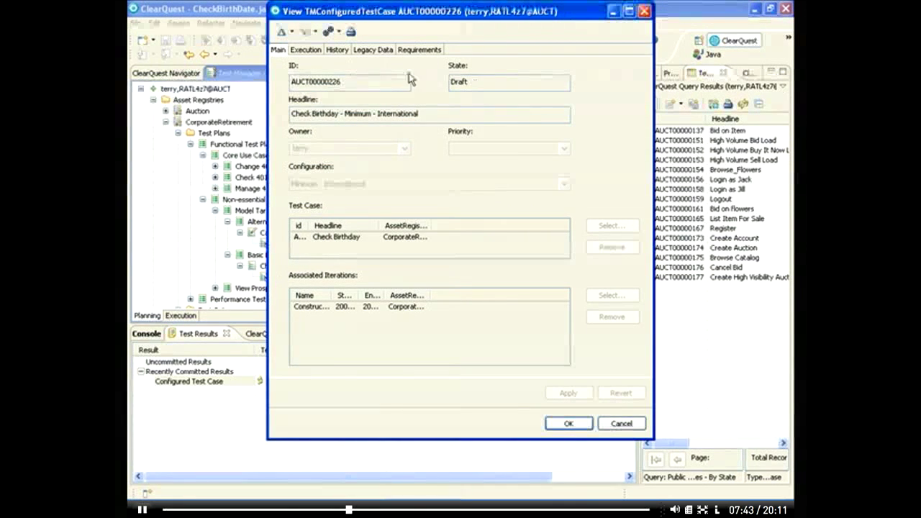
pyautogui.click(290, 32)
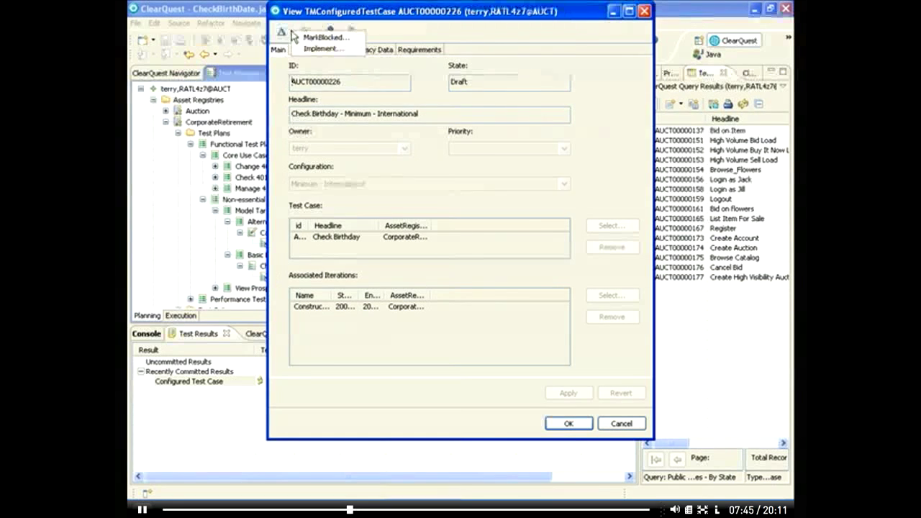
pyautogui.click(317, 49)
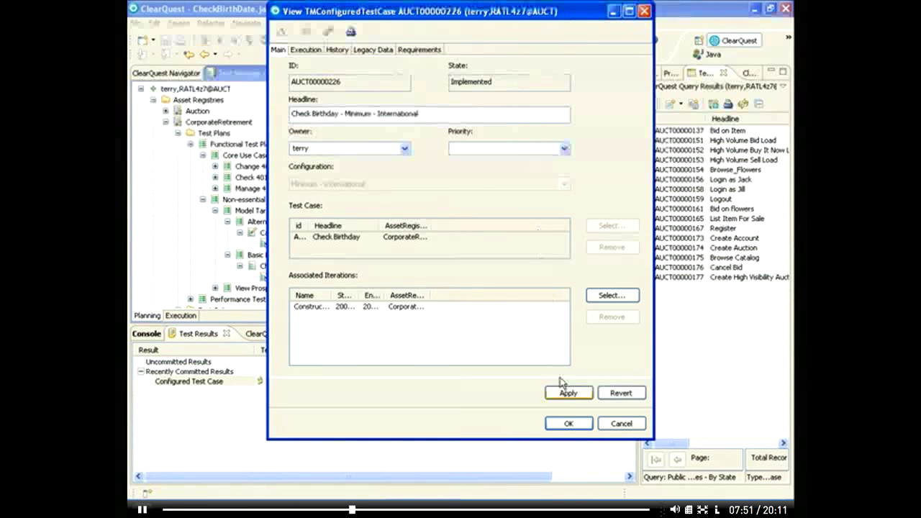
pyautogui.click(568, 423)
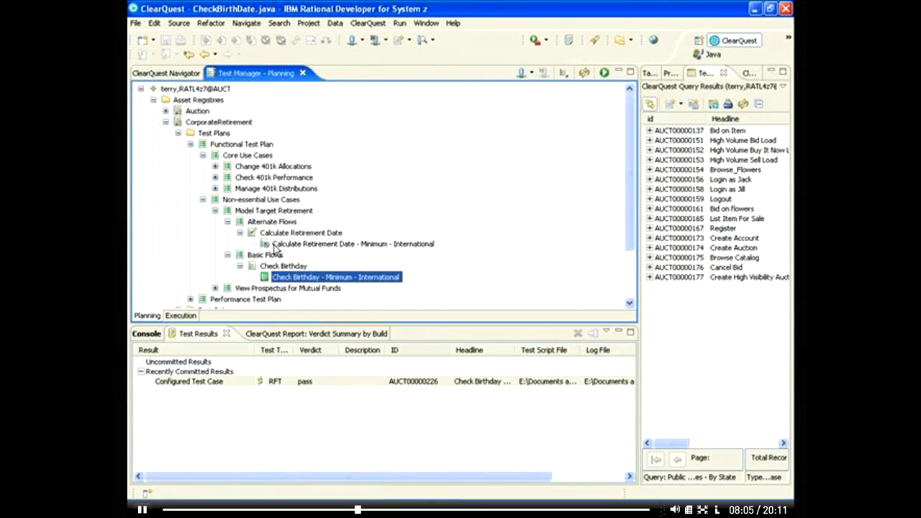
# Open Calculate Retirement Date - Minimum - International (AUCT00000227) on Execution and choose Modify.
pyautogui.click(277, 245)
pyautogui.doubleClick(277, 244)
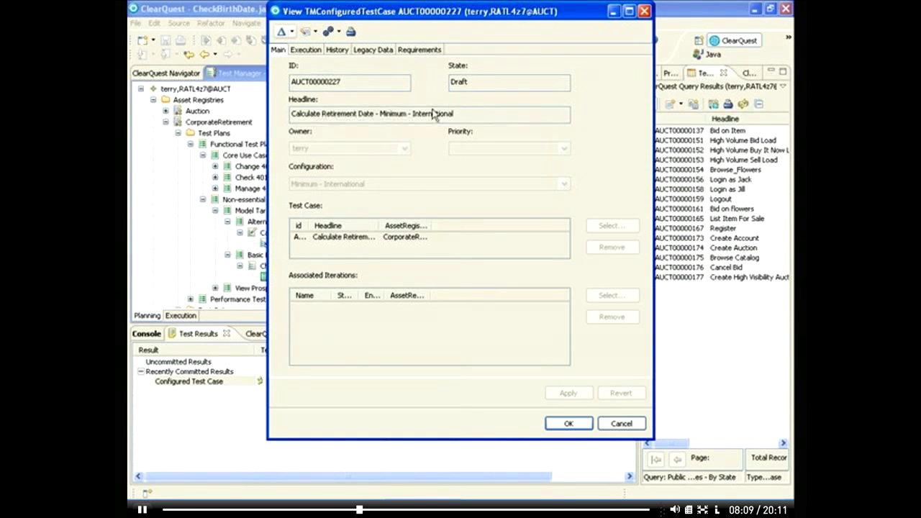
pyautogui.click(314, 51)
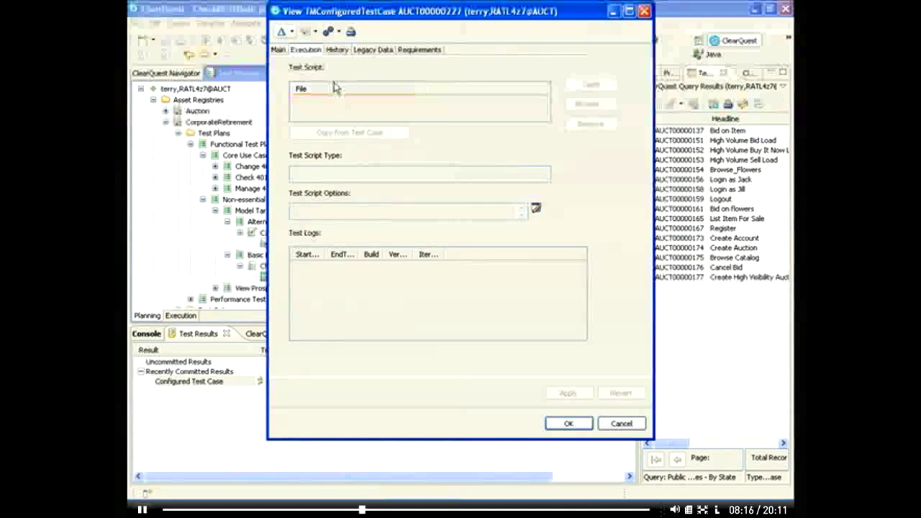
pyautogui.click(317, 32)
pyautogui.click(330, 41)
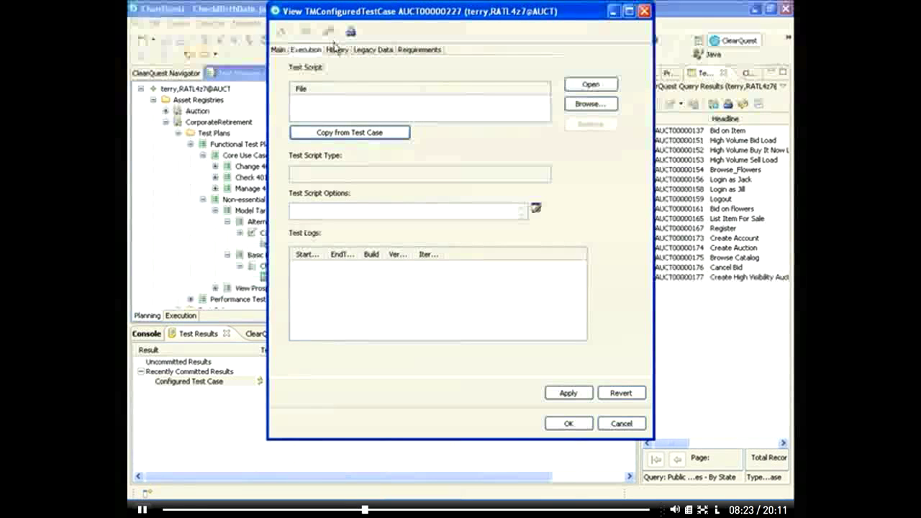
pyautogui.click(597, 105)
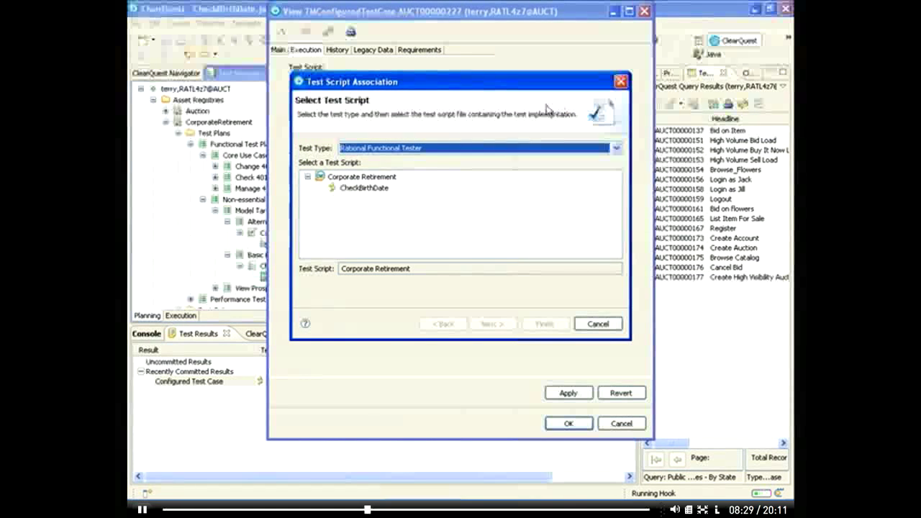
pyautogui.click(615, 149)
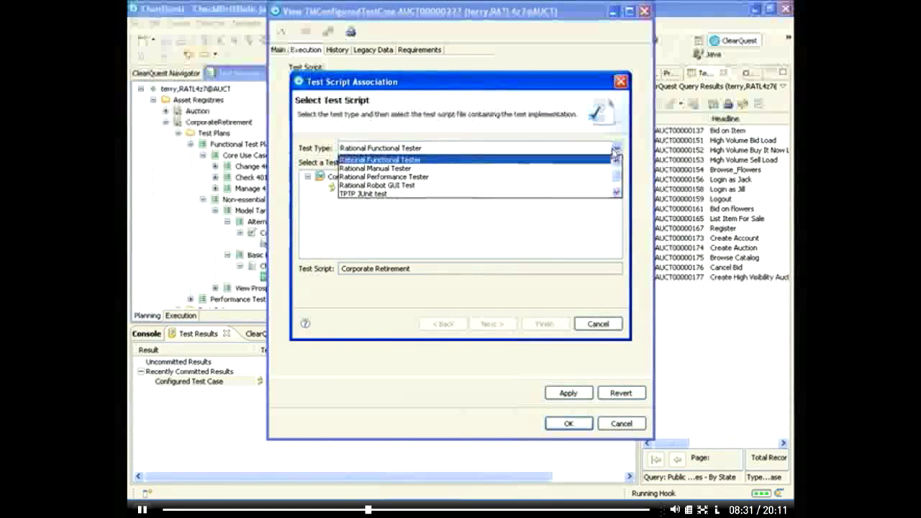
pyautogui.scroll(1, 620, 177)
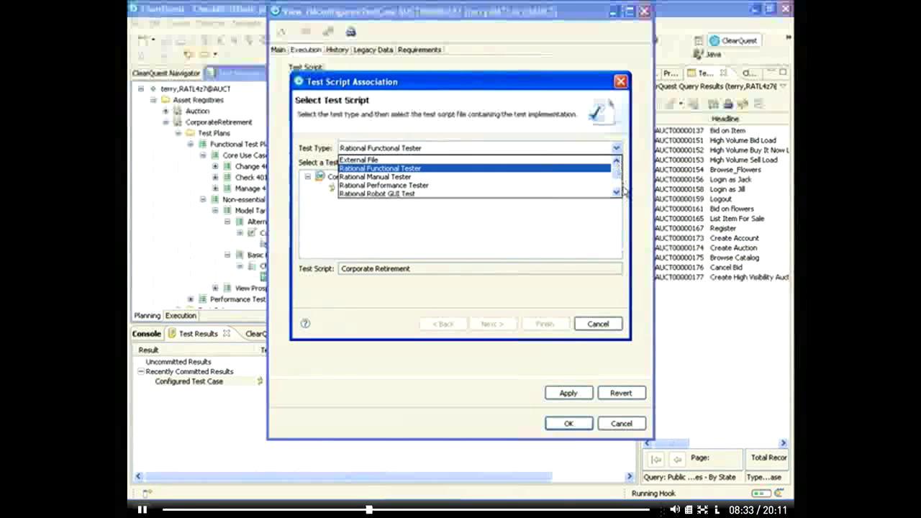
pyautogui.click(617, 191)
pyautogui.click(616, 192)
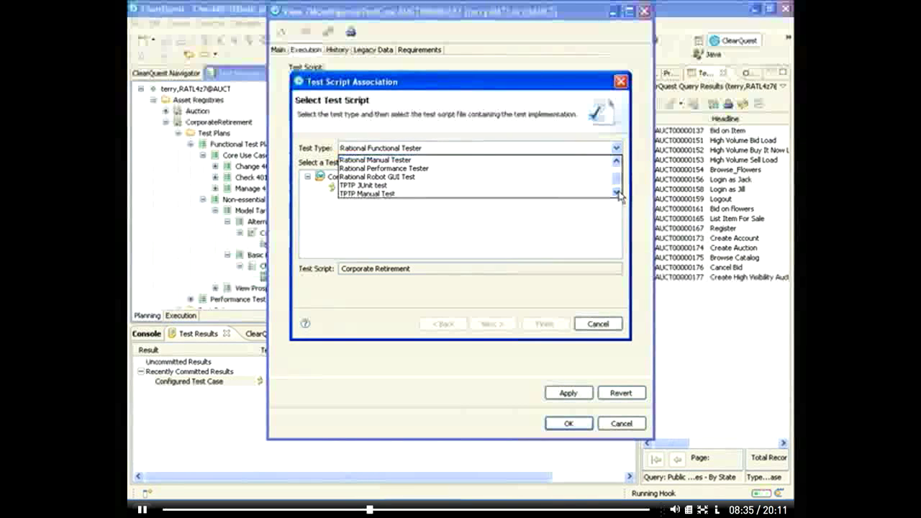
pyautogui.click(617, 192)
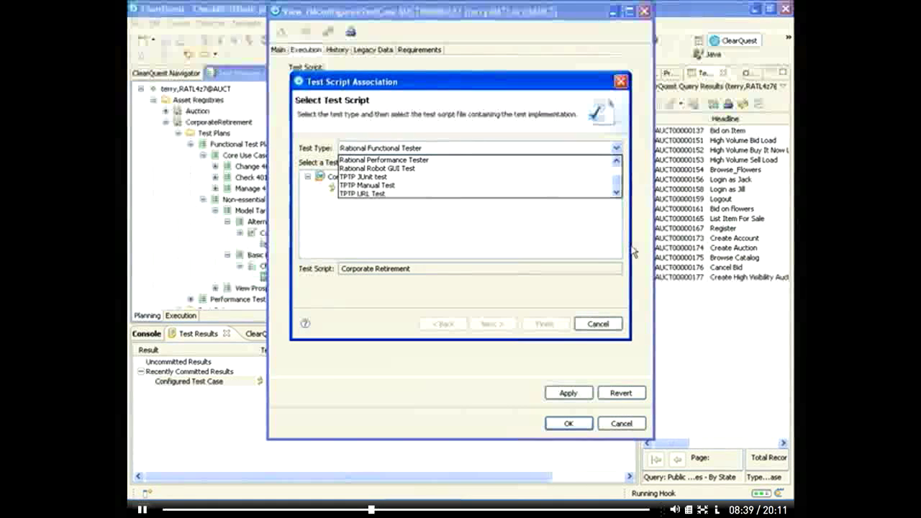
pyautogui.scroll(1, 634, 250)
pyautogui.press('Return')
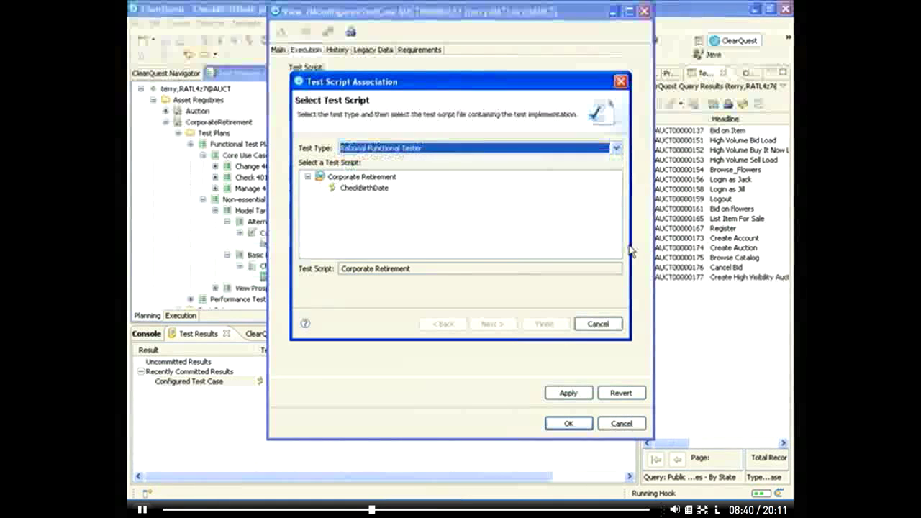
pyautogui.click(597, 325)
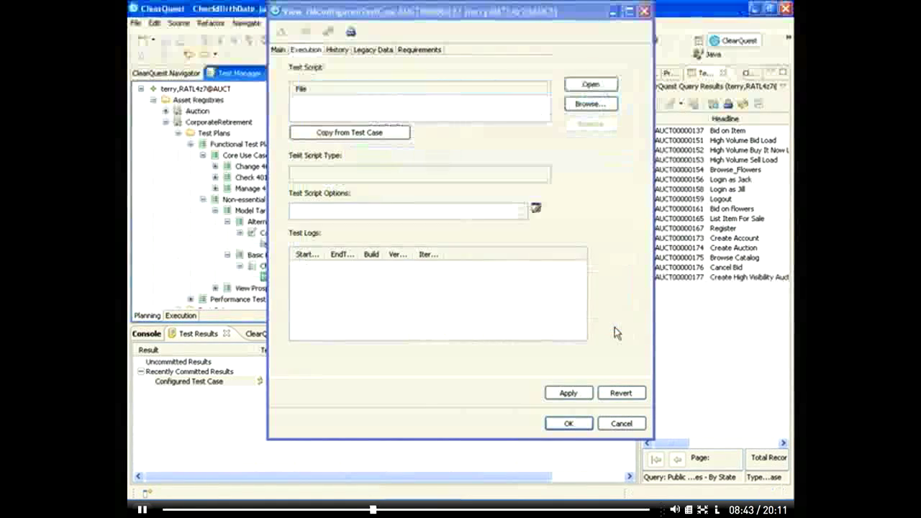
# Cancel the test case record, switch to Functional Test perspective, and expand Corporate Retirement.
pyautogui.click(621, 424)
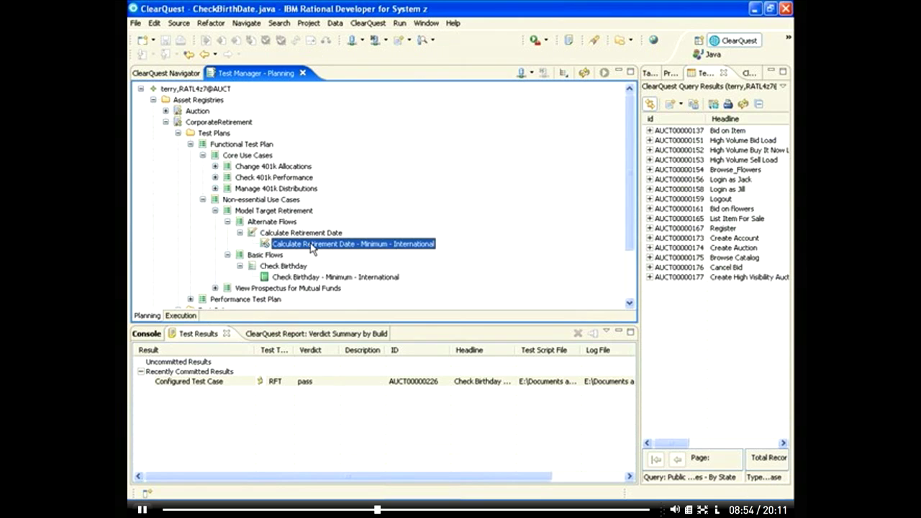
pyautogui.click(788, 38)
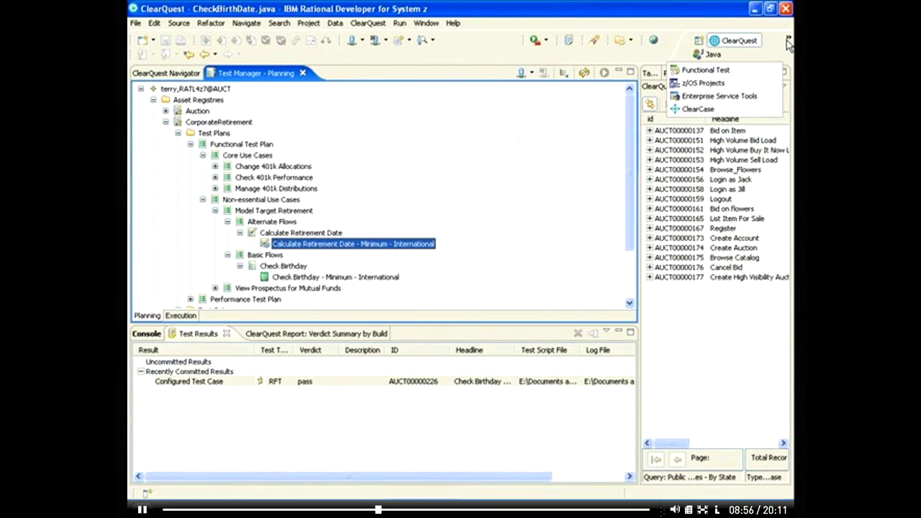
pyautogui.click(750, 72)
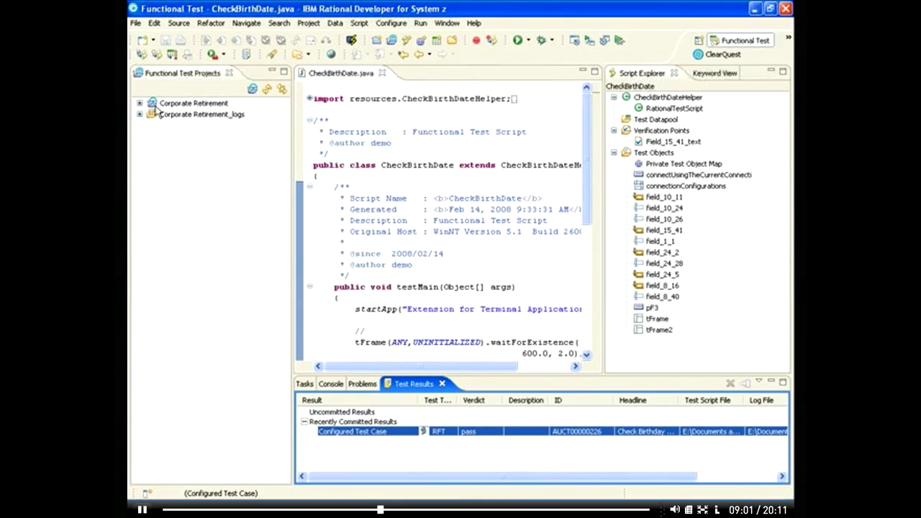
pyautogui.doubleClick(186, 105)
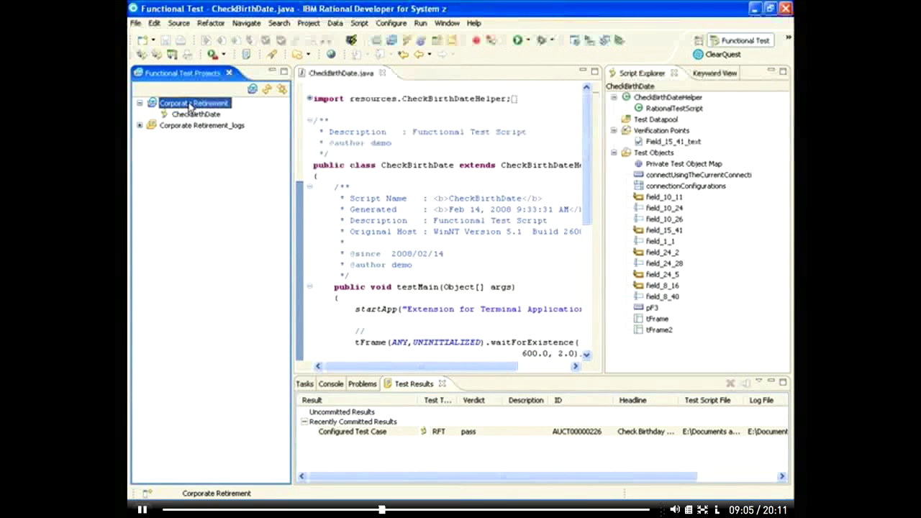
pyautogui.rightClick(193, 107)
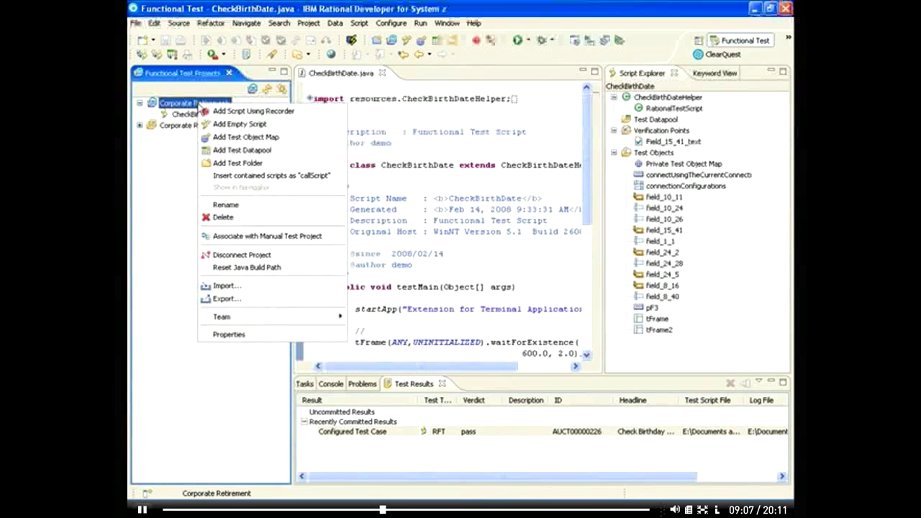
# Add a recorded script named CalculateRetirementDate to Corporate Retirement and begin recording.
pyautogui.click(214, 111)
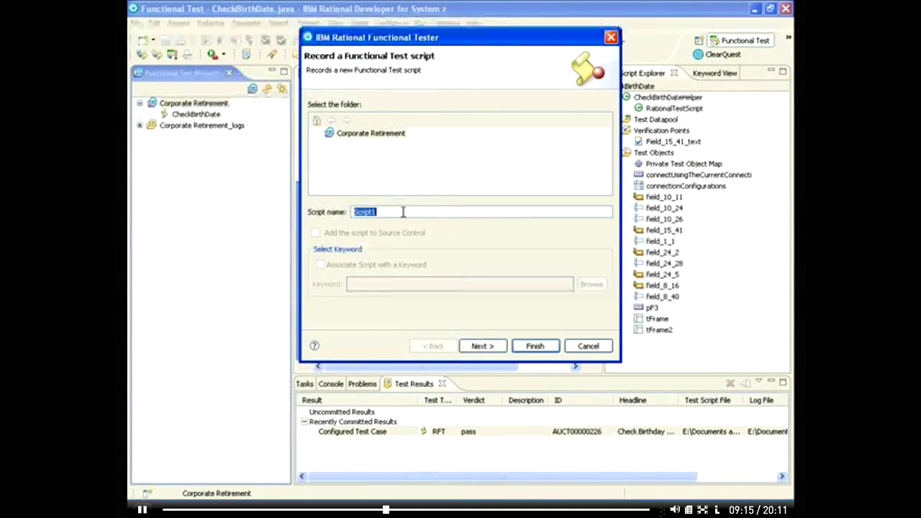
pyautogui.write('Calculate')
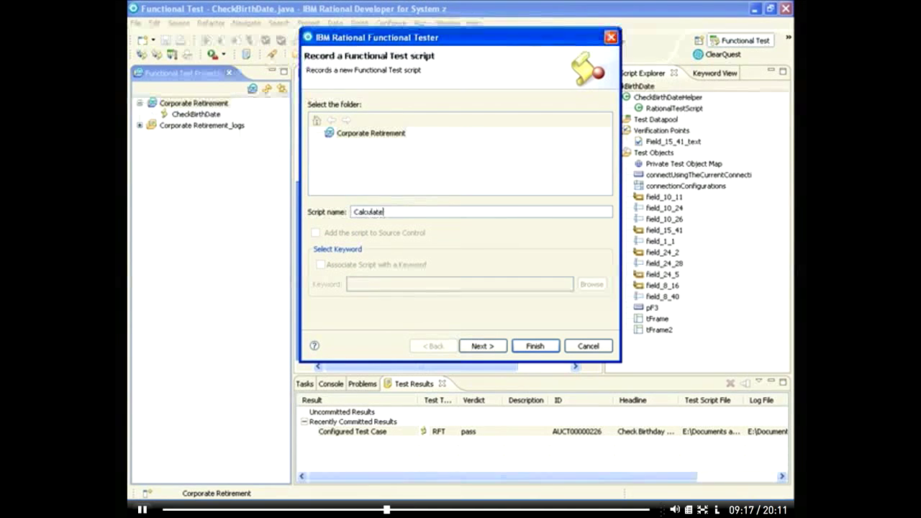
pyautogui.write('RetirementDate')
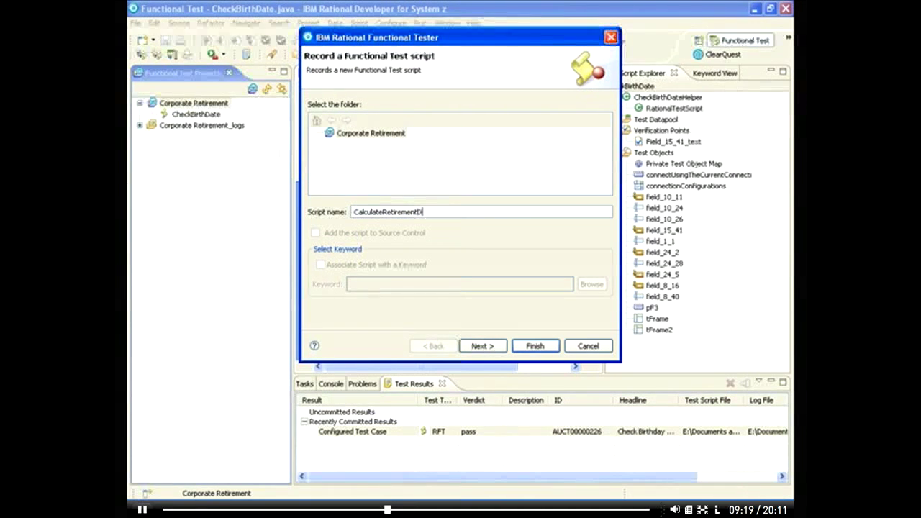
pyautogui.click(481, 345)
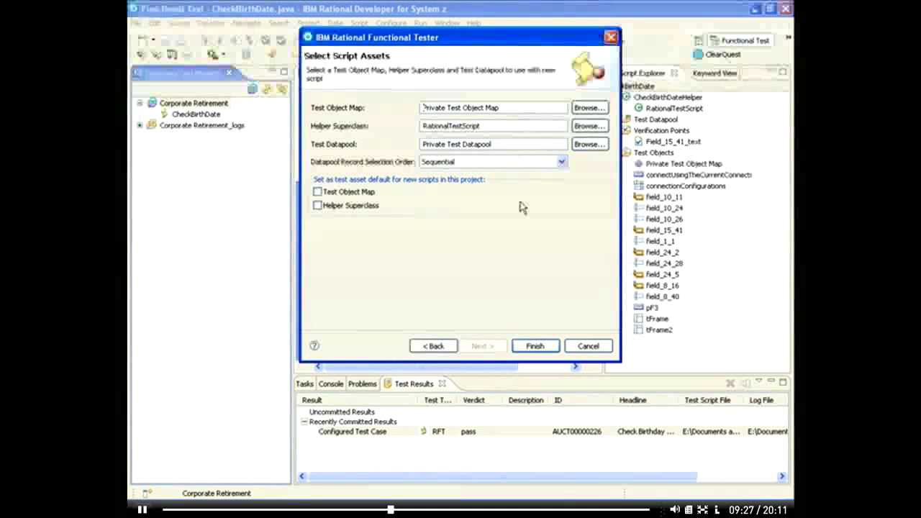
pyautogui.click(532, 348)
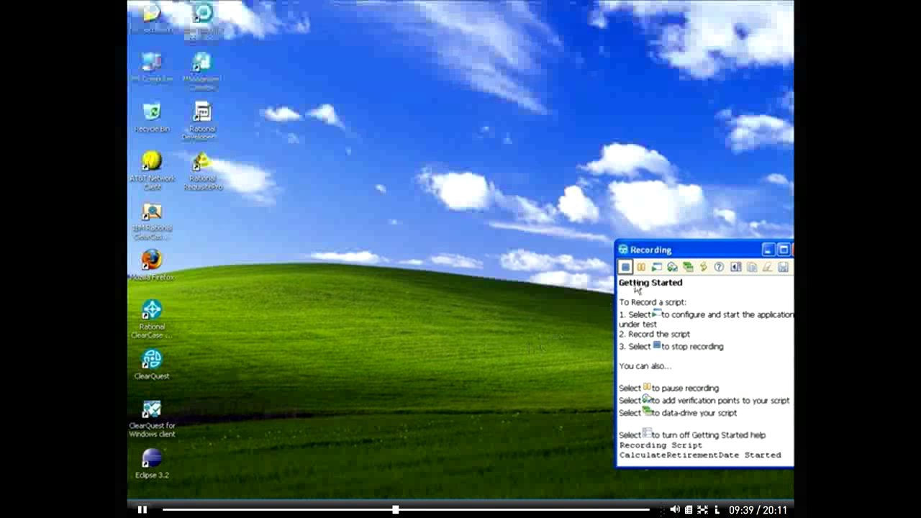
# Start Extension for Terminal Applications as the application under test from the Recording monitor.
pyautogui.click(657, 268)
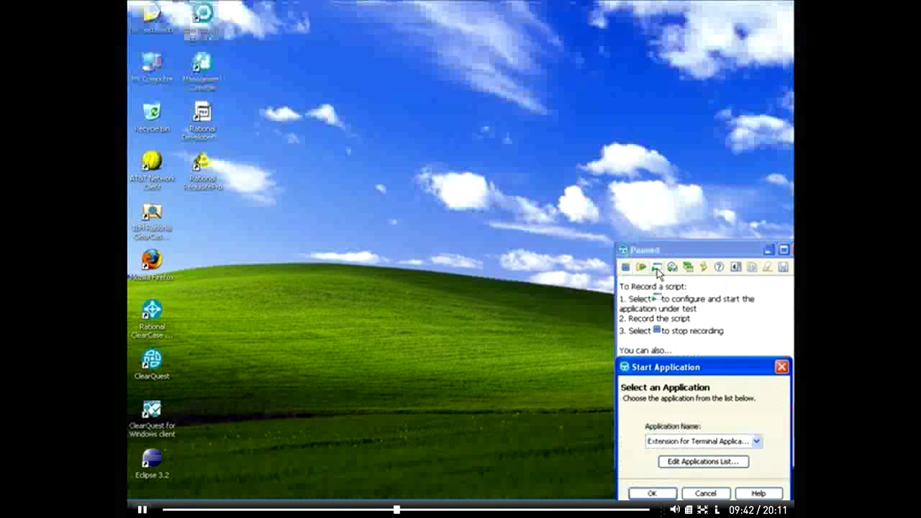
pyautogui.click(652, 494)
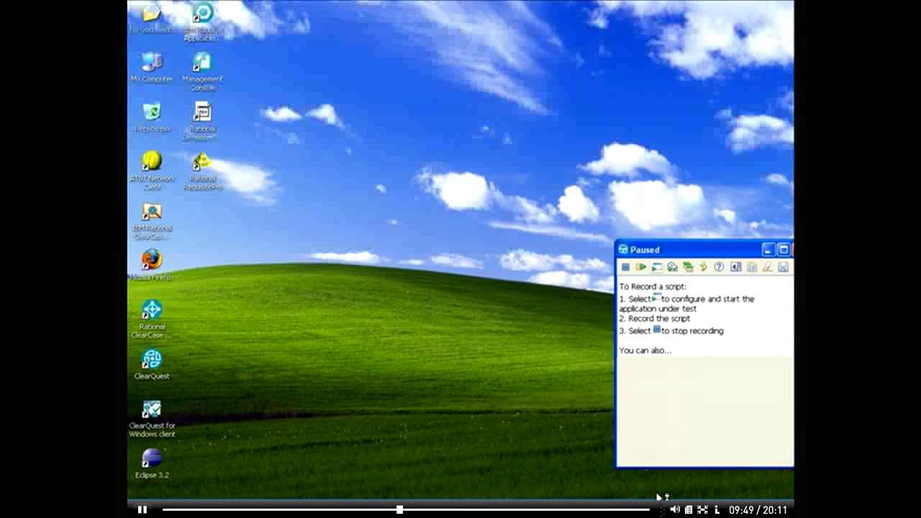